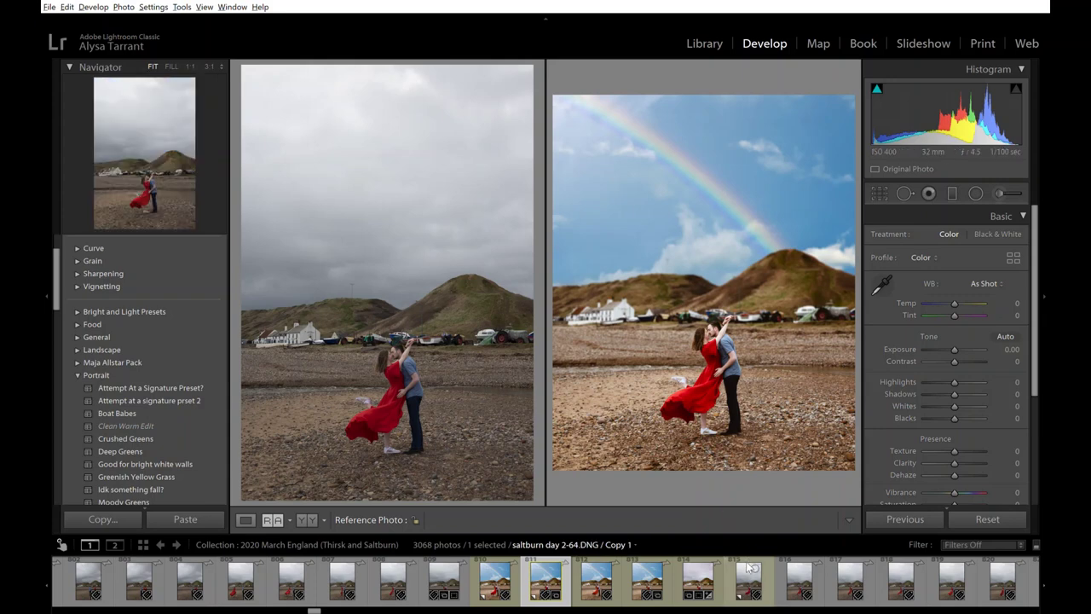
# Show the unedited copy of the couple photo on its own in Loupe view.
pyautogui.click(741, 573)
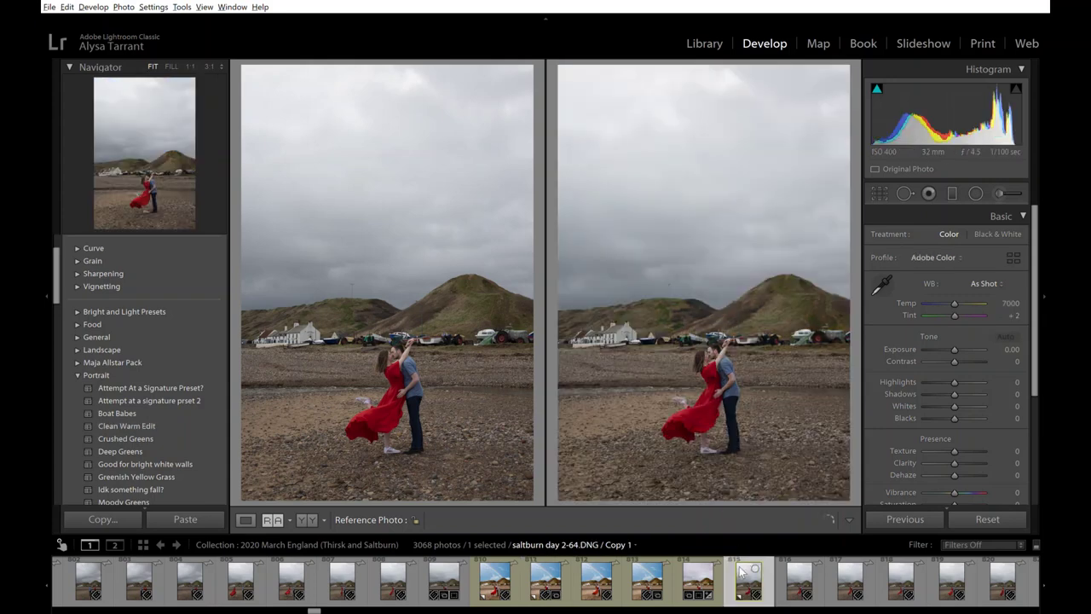
pyautogui.click(245, 519)
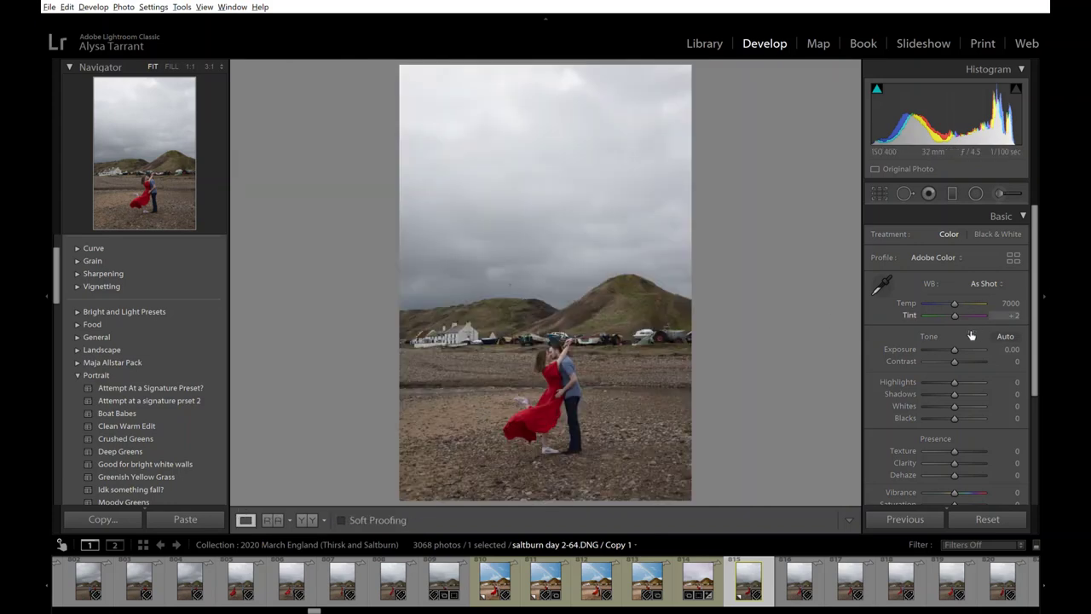
pyautogui.scroll(-2, 959, 443)
pyautogui.scroll(2, 958, 442)
# Crop the photo to a 4 x 5 portrait frame, nudging the picture slightly down.
pyautogui.press('r')
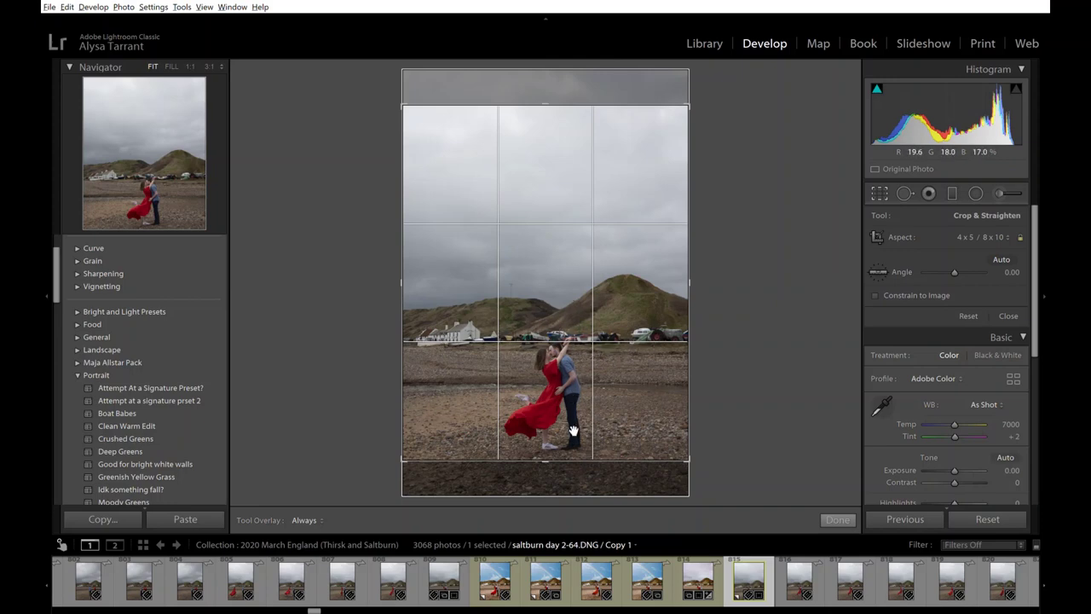
pyautogui.moveTo(573, 431); pyautogui.dragTo(571, 423)
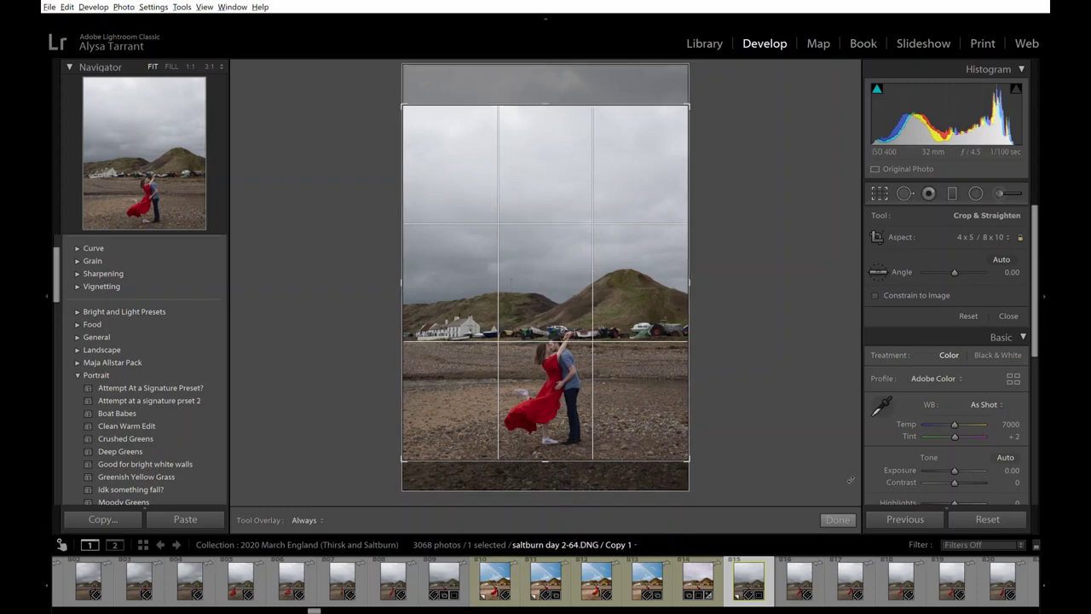
pyautogui.press('Return')
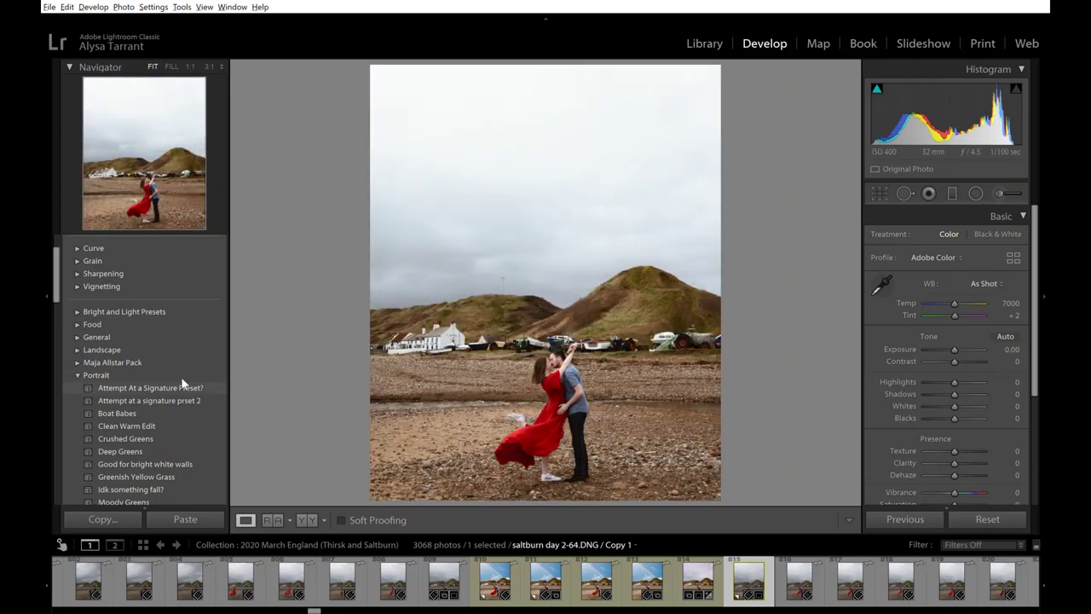
# Apply the 'Attempt At a Signature Preset?' preset to the cropped couple photo.
pyautogui.click(182, 386)
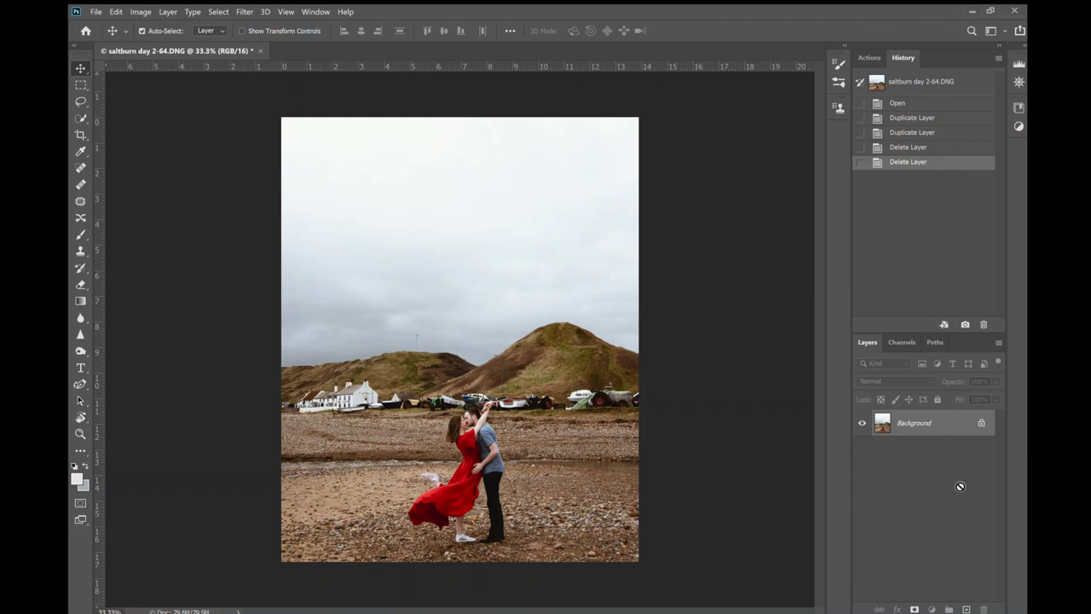
# Duplicate Background, then quick-select the sky down to the hill line on Background copy.
pyautogui.hotkey('ctrl', 'j')
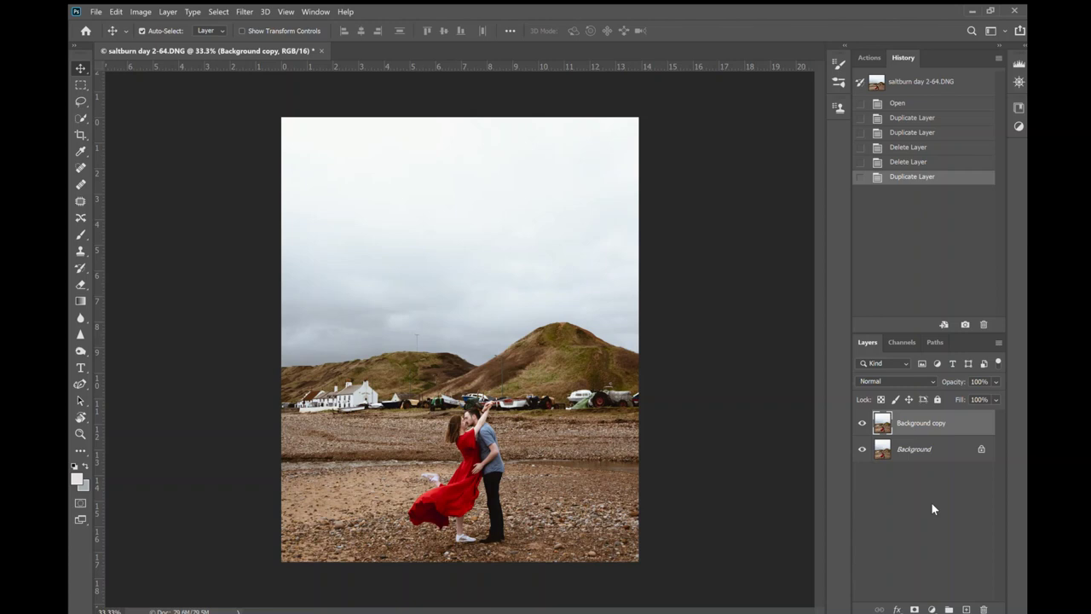
pyautogui.click(935, 449)
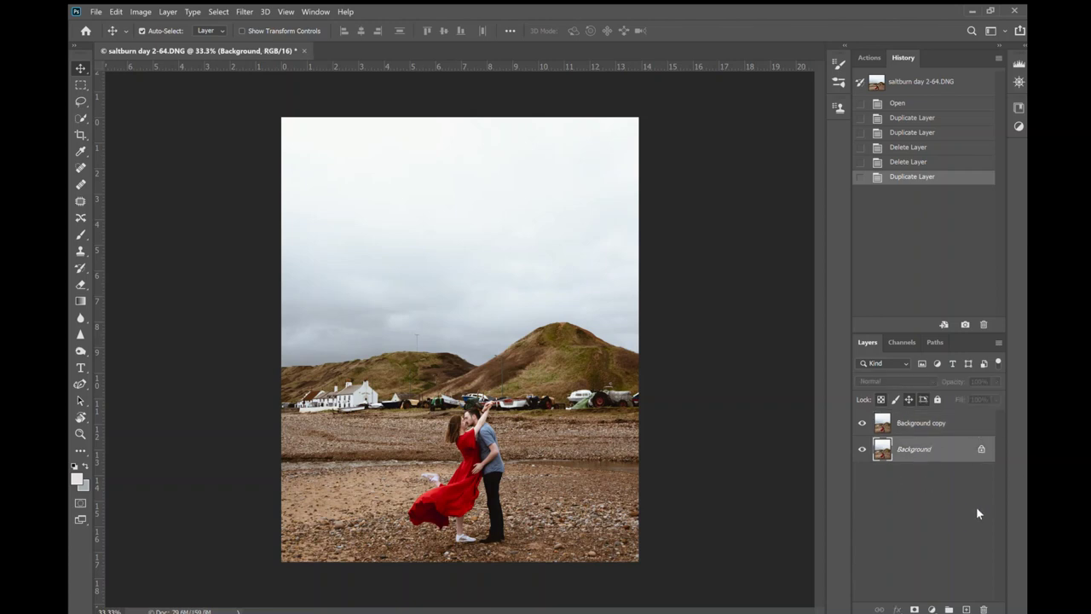
pyautogui.click(905, 426)
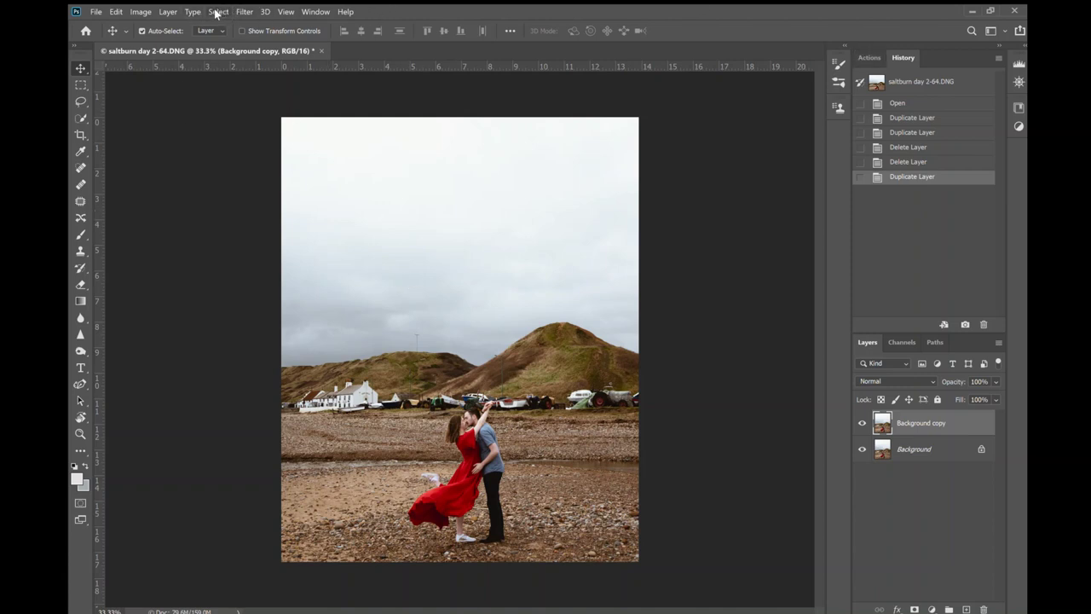
pyautogui.click(80, 118)
pyautogui.moveTo(286, 119)
pyautogui.mouseDown()
pyautogui.moveTo(401, 171)
pyautogui.moveTo(477, 119)
pyautogui.moveTo(653, 313)
pyautogui.mouseUp()
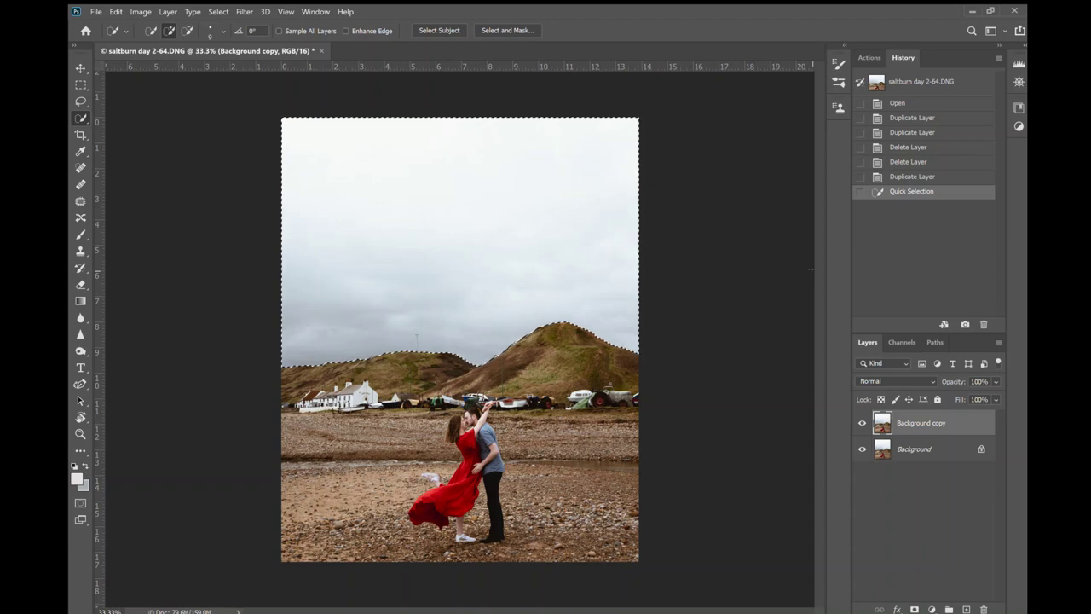
# Reselect the sky with Color Range, using the sampled grey sky colour.
pyautogui.hotkey('ctrl', 'd')
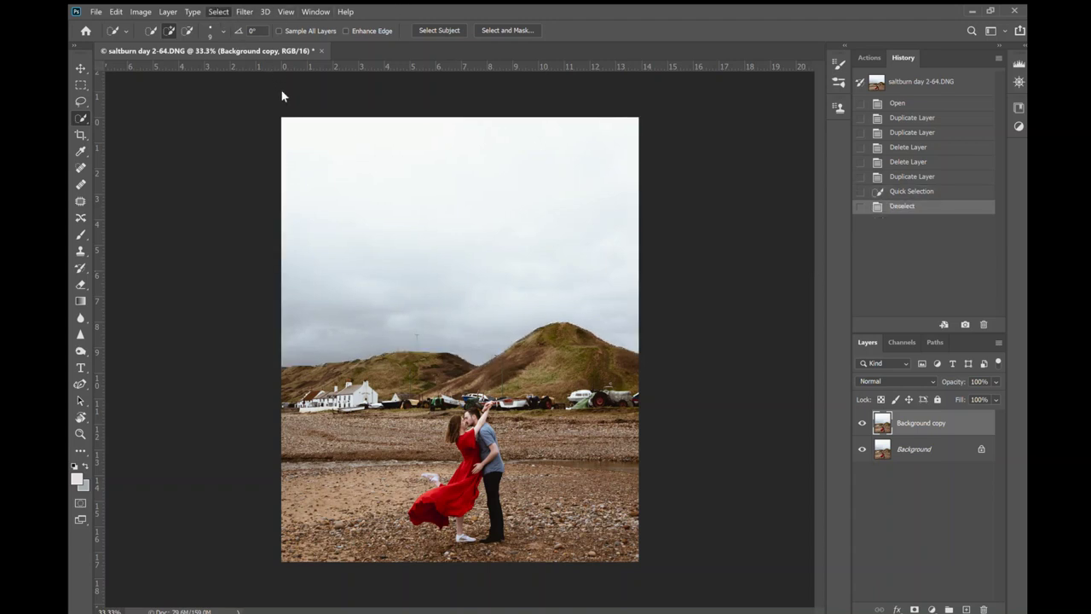
pyautogui.press('i')
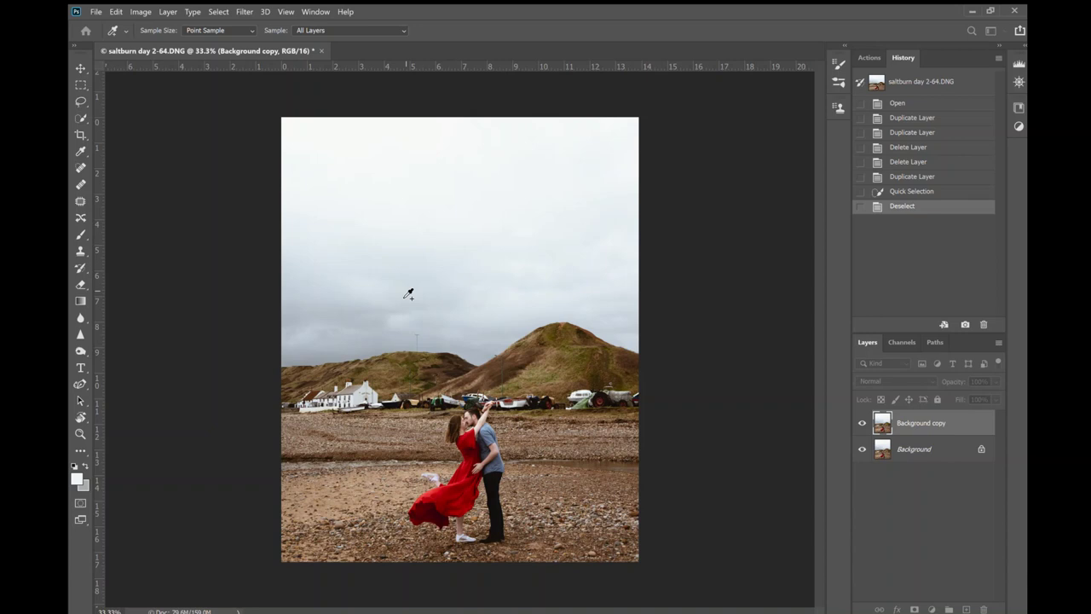
pyautogui.click(322, 332)
pyautogui.press('w')
pyautogui.hotkey('ctrl', 'alt', 'shift', 'c')
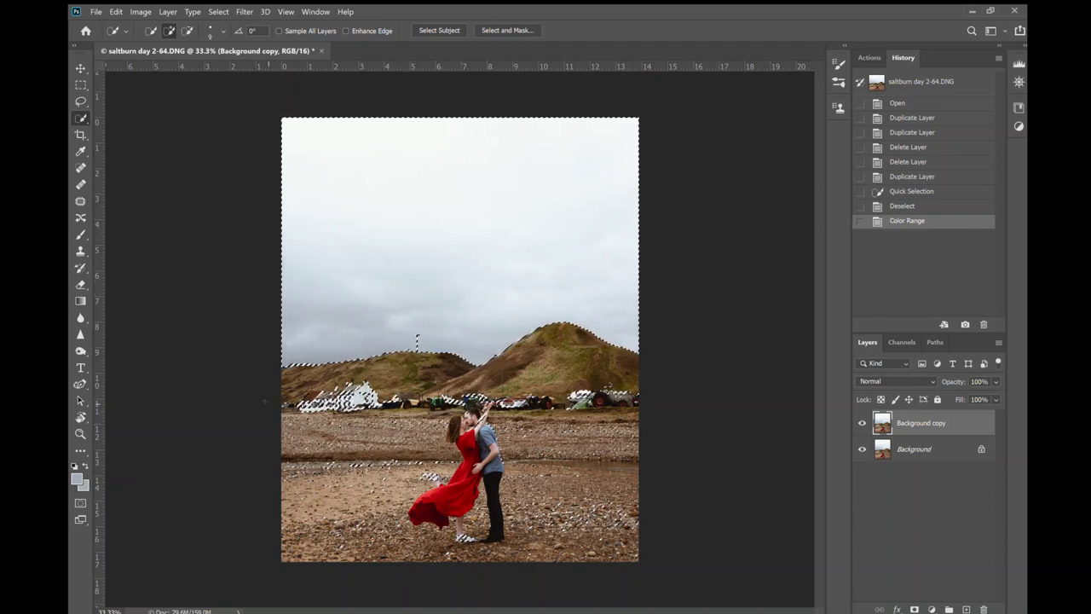
# Lasso out the beach and hill patches so only sky stays selected.
pyautogui.click(81, 101)
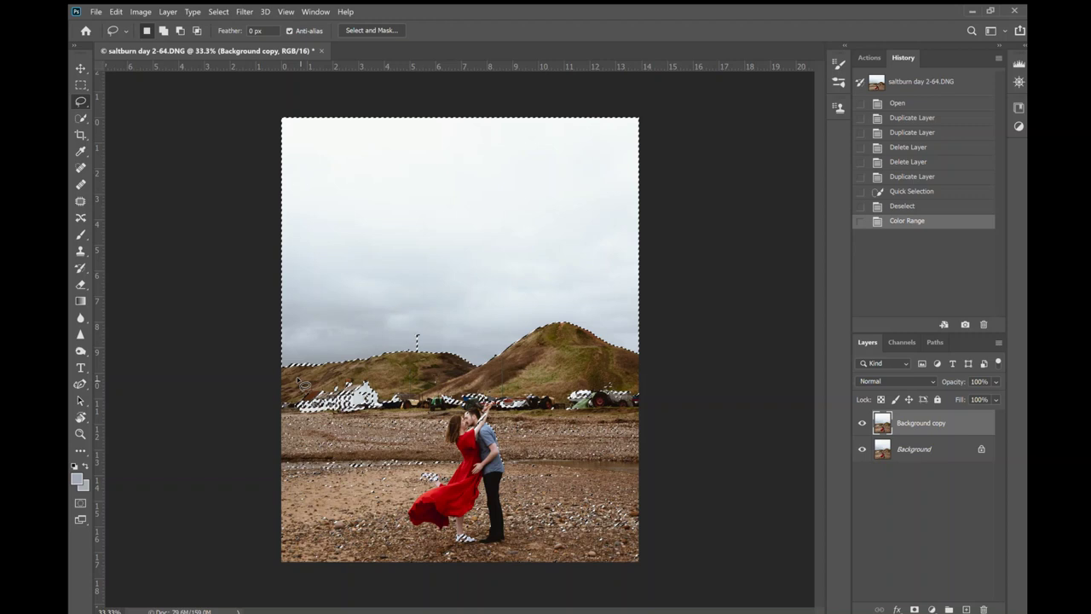
pyautogui.moveTo(300, 380)
pyautogui.mouseDown()
pyautogui.moveTo(263, 383)
pyautogui.moveTo(165, 582)
pyautogui.moveTo(181, 595)
pyautogui.mouseUp()
pyautogui.moveTo(596, 606)
pyautogui.mouseDown()
pyautogui.moveTo(670, 592)
pyautogui.moveTo(692, 514)
pyautogui.moveTo(687, 438)
pyautogui.moveTo(648, 383)
pyautogui.mouseUp()
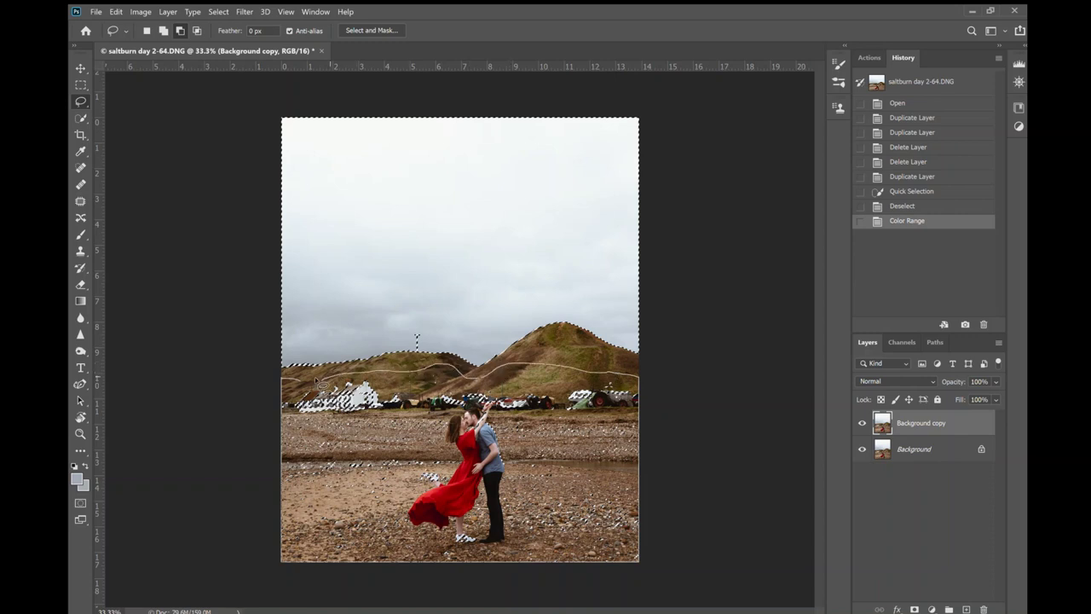
pyautogui.moveTo(297, 382); pyautogui.dragTo(288, 384)
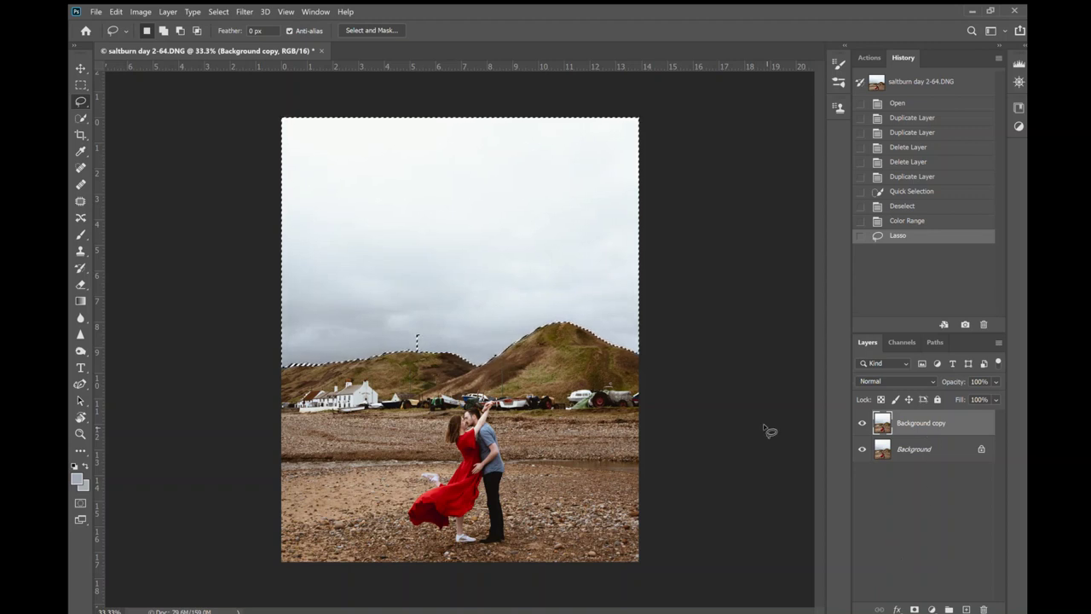
# Give Background copy a mask from the sky selection and save that selection as channel 'sky'.
pyautogui.click(913, 609)
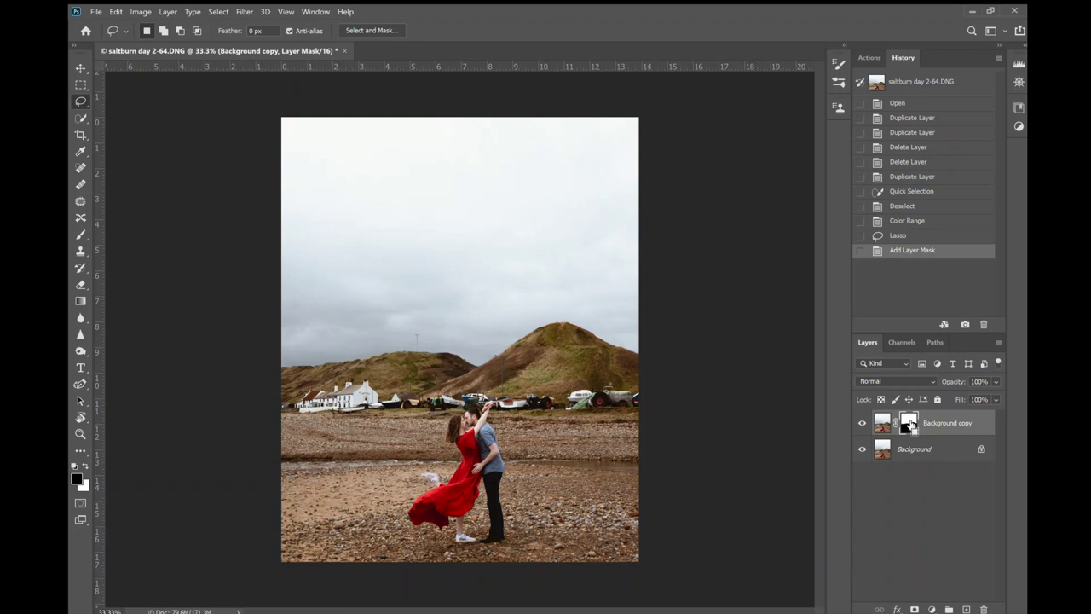
pyautogui.keyDown('ctrl'); pyautogui.click(909, 423); pyautogui.keyUp('ctrl')
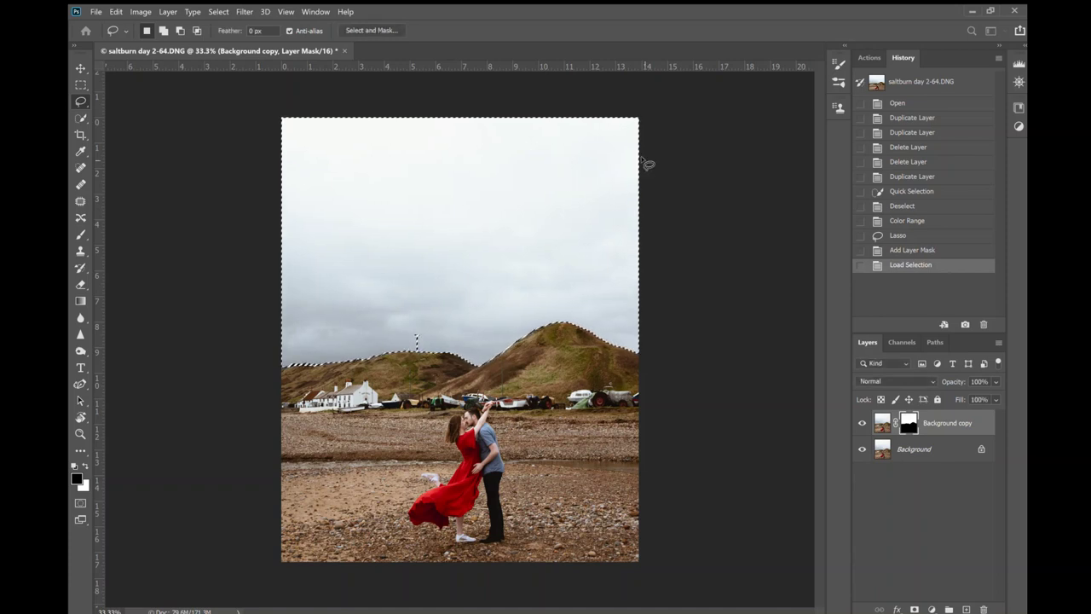
pyautogui.click(901, 342)
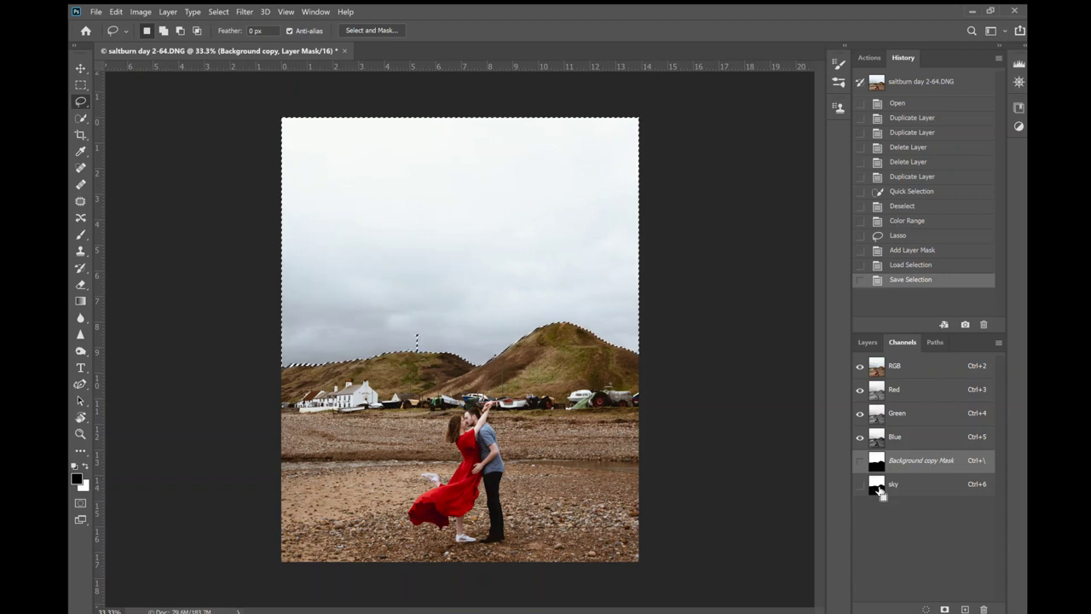
pyautogui.click(866, 342)
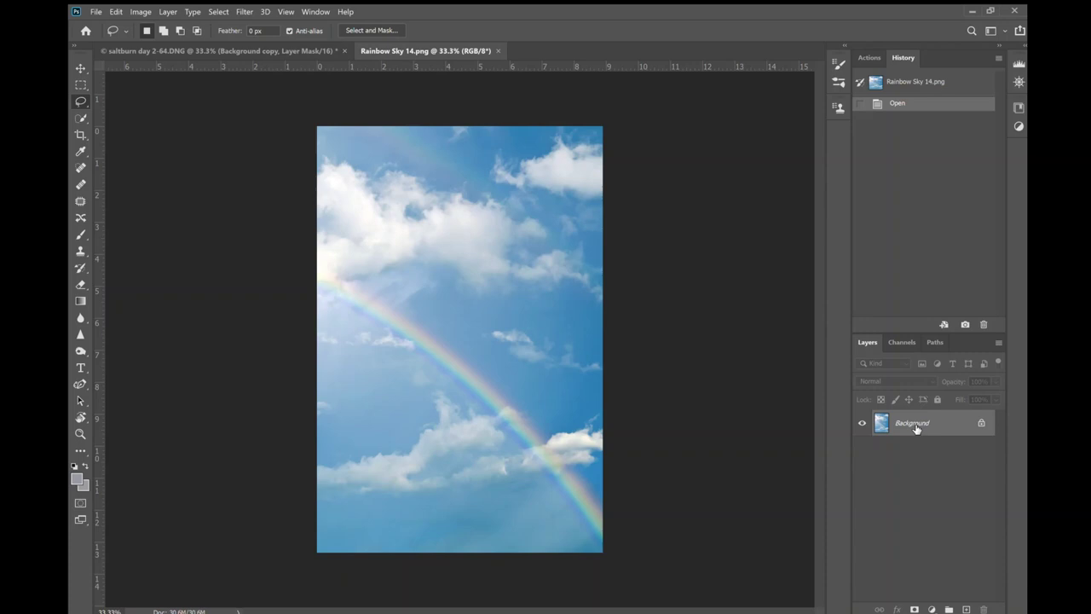
# Bring the rainbow sky into the beach photo, enlarge it about 132%, then delete that layer.
pyautogui.moveTo(916, 429); pyautogui.dragTo(468, 242)
pyautogui.moveTo(294, 69); pyautogui.dragTo(394, 196)
pyautogui.moveTo(468, 197); pyautogui.dragTo(461, 195)
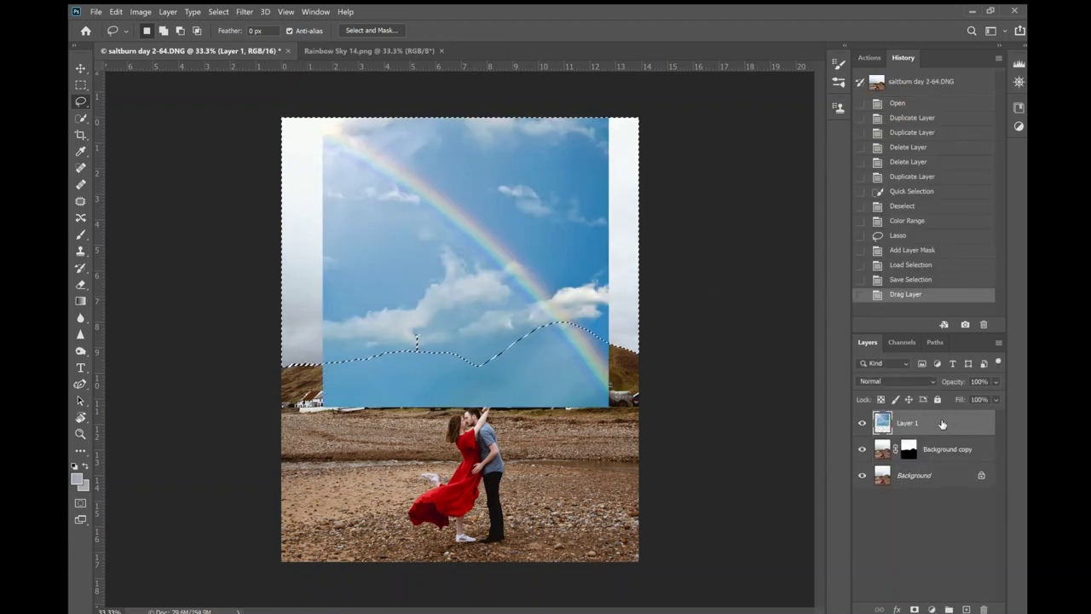
pyautogui.hotkey('ctrl', 't')
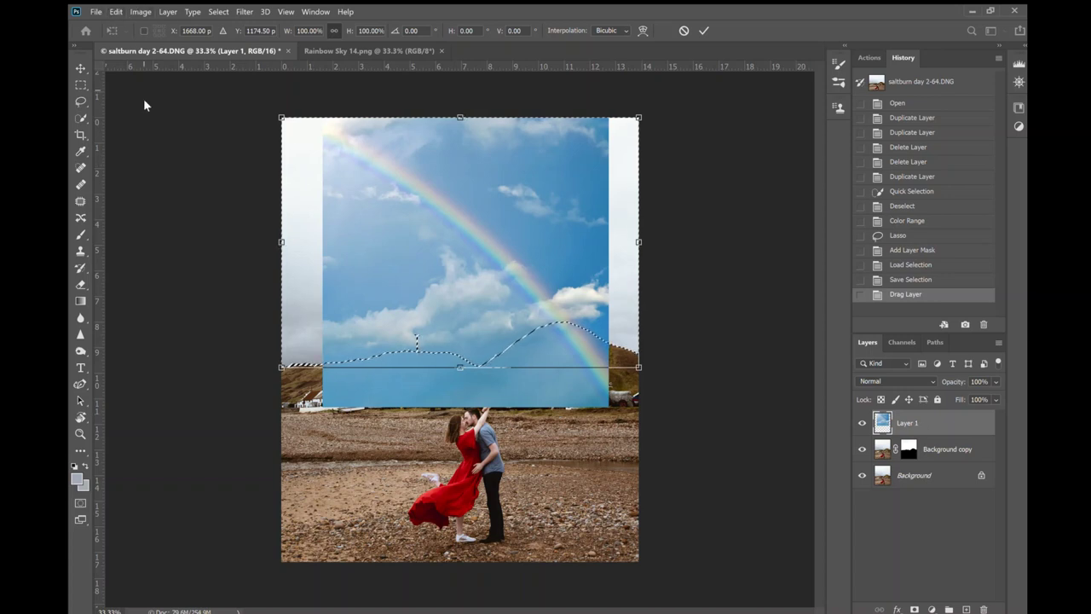
pyautogui.moveTo(283, 369); pyautogui.dragTo(145, 485)
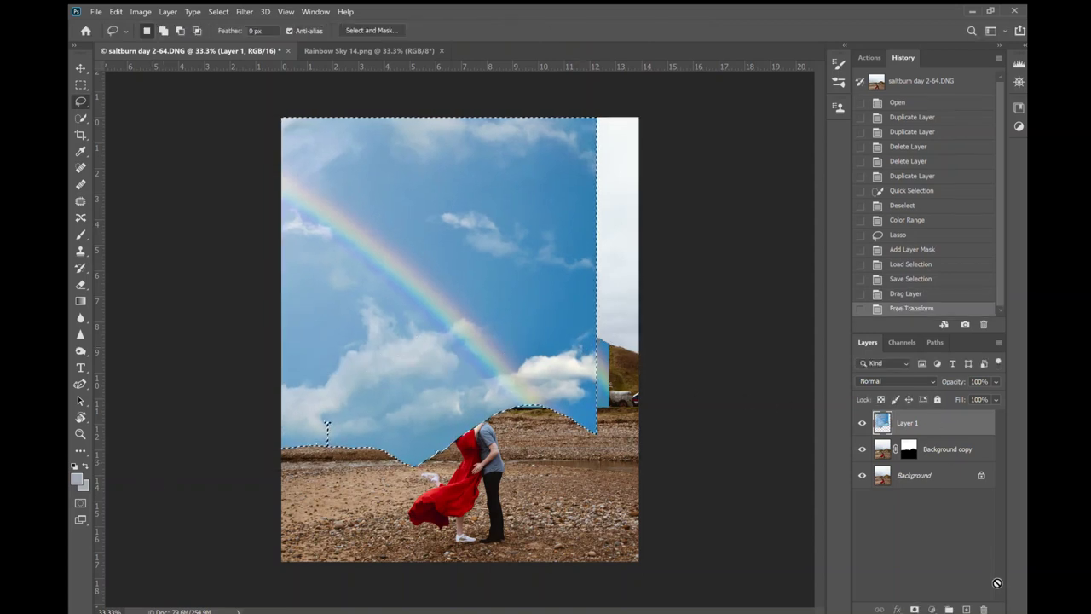
pyautogui.moveTo(997, 582); pyautogui.dragTo(985, 609)
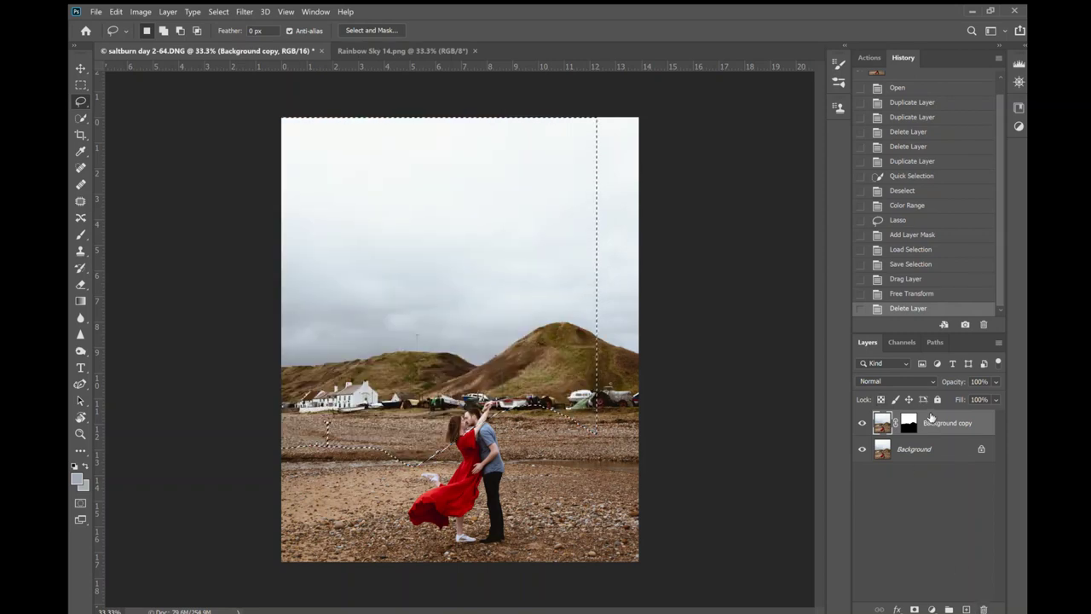
# Scale the rainbow sky to about 125.66%, stretch it to the left edge and move it to the top.
pyautogui.hotkey('ctrl', 'd')
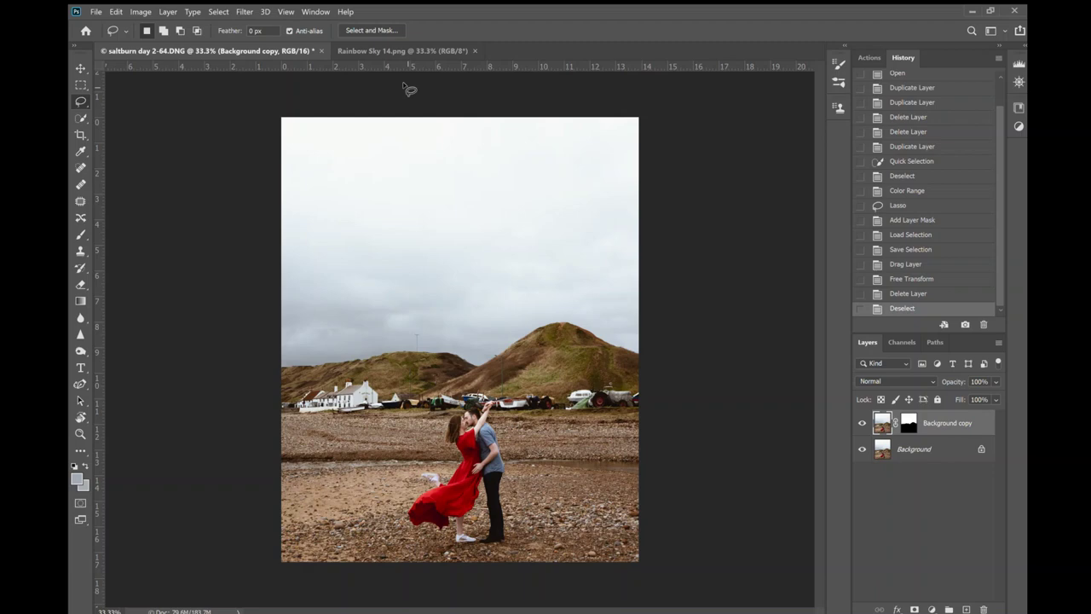
pyautogui.click(396, 48)
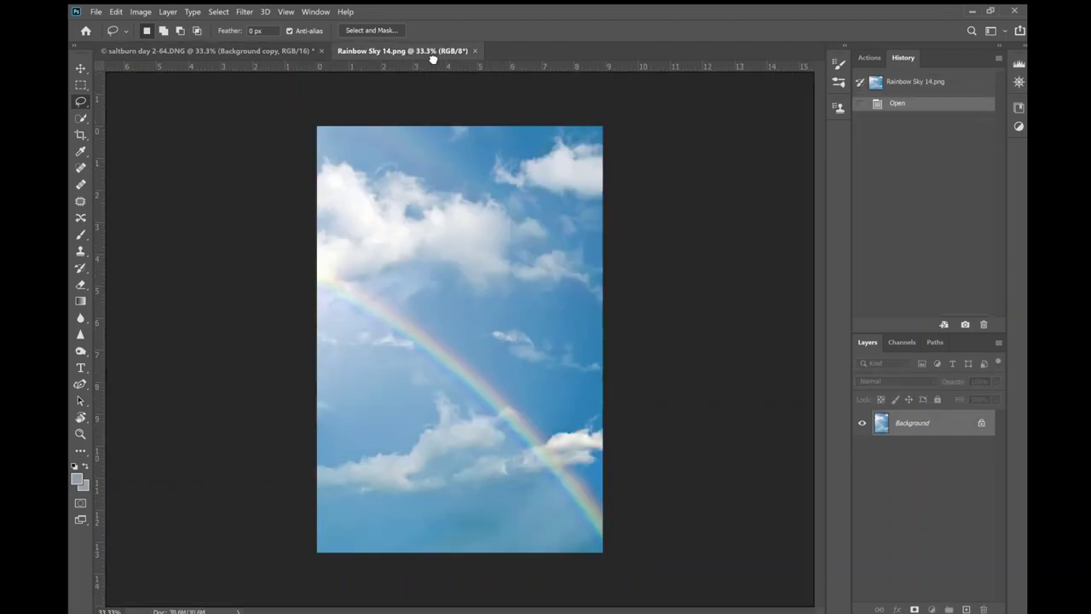
pyautogui.click(247, 51)
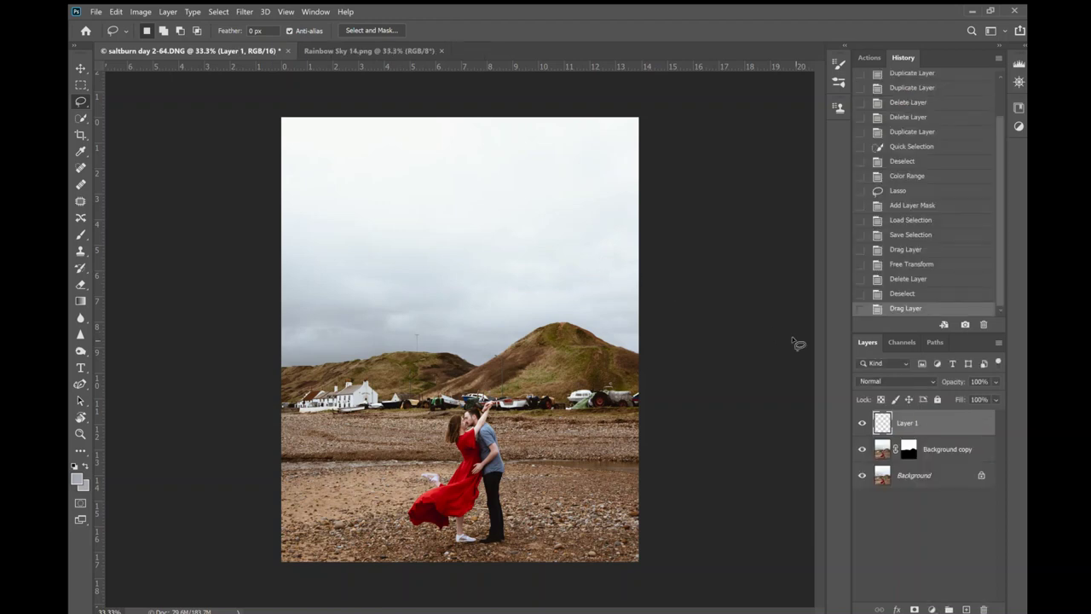
pyautogui.hotkey('ctrl', 't')
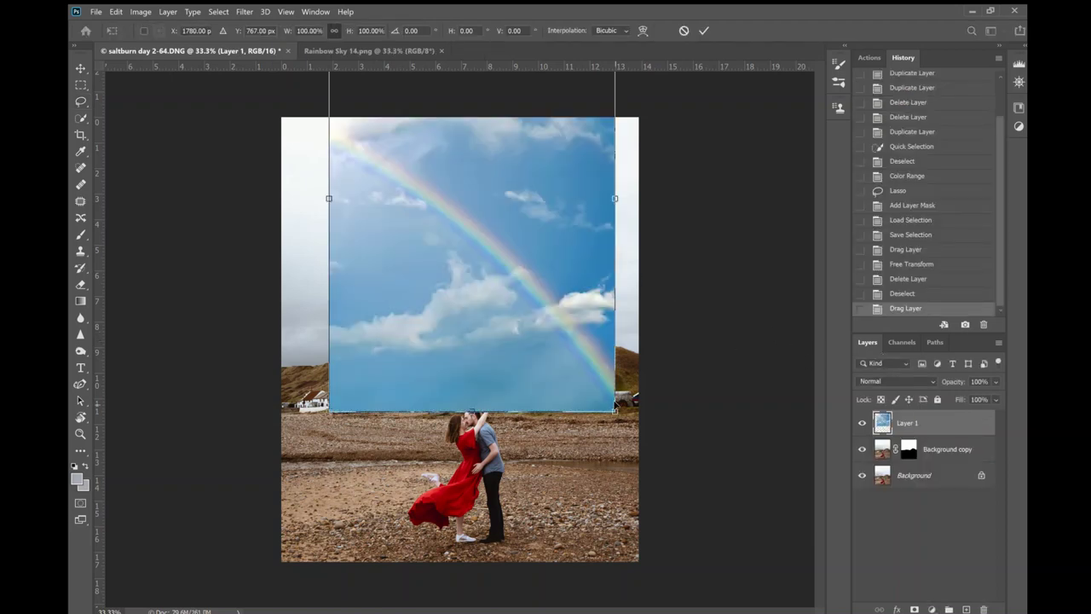
pyautogui.moveTo(614, 411); pyautogui.dragTo(640, 449)
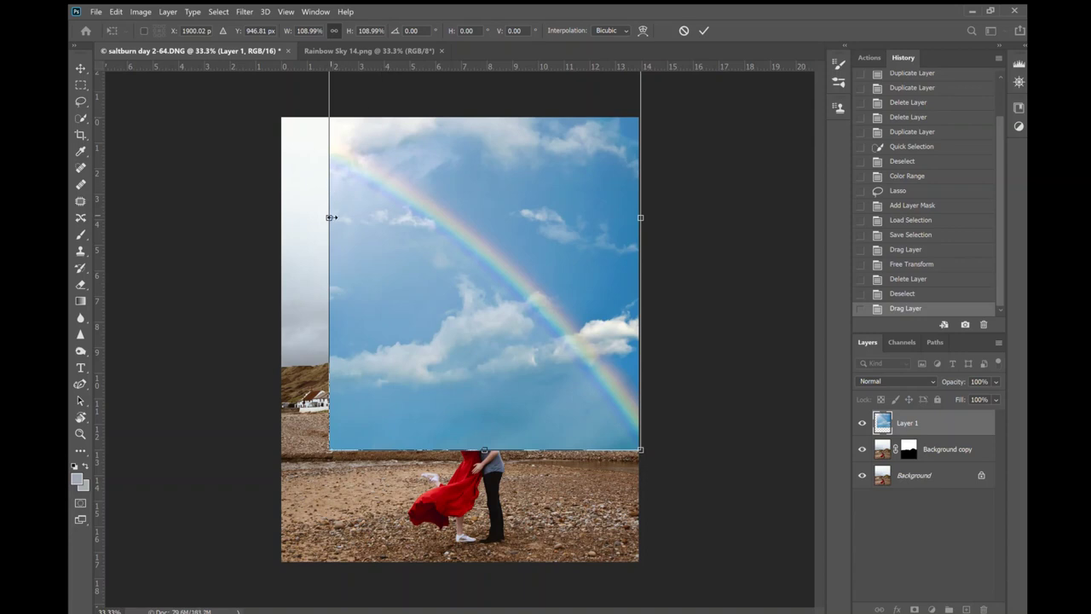
pyautogui.moveTo(330, 217); pyautogui.dragTo(275, 222)
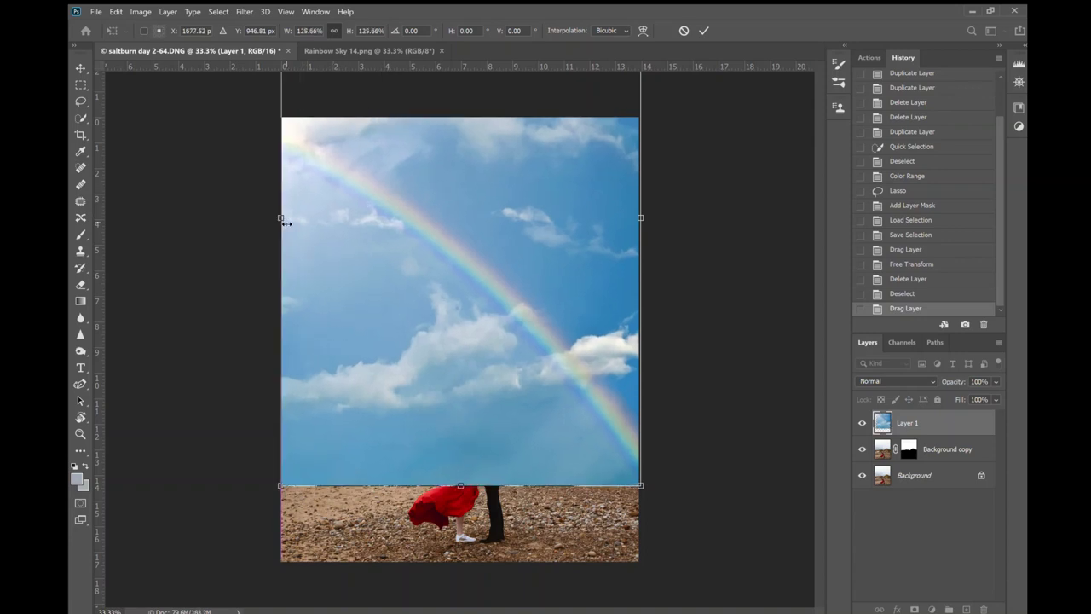
pyautogui.moveTo(553, 311)
pyautogui.mouseDown()
pyautogui.moveTo(546, 173)
pyautogui.moveTo(557, 199)
pyautogui.moveTo(554, 301)
pyautogui.mouseUp()
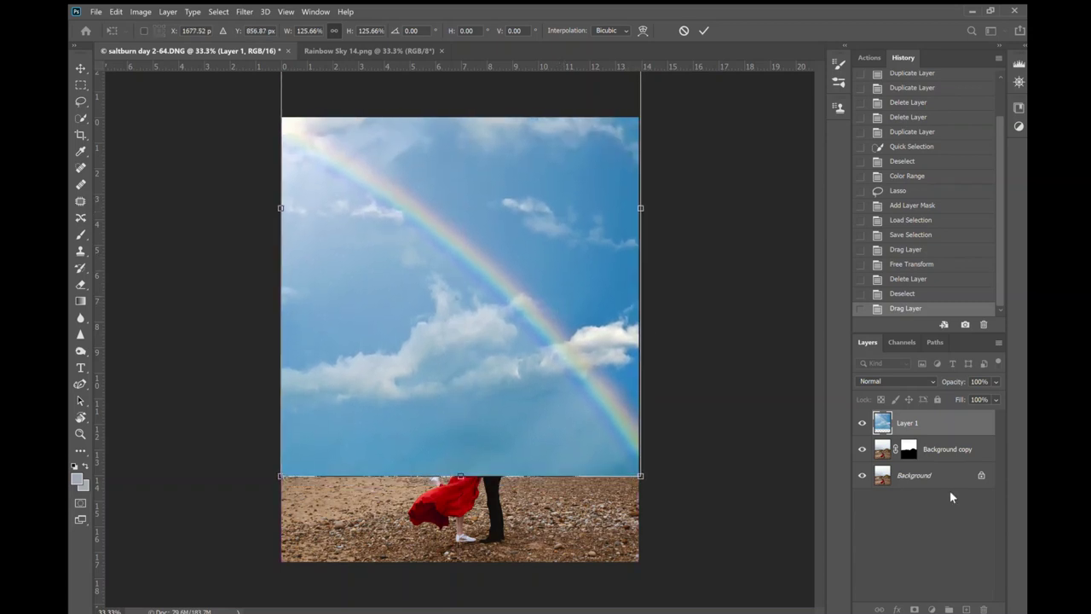
pyautogui.click(767, 442)
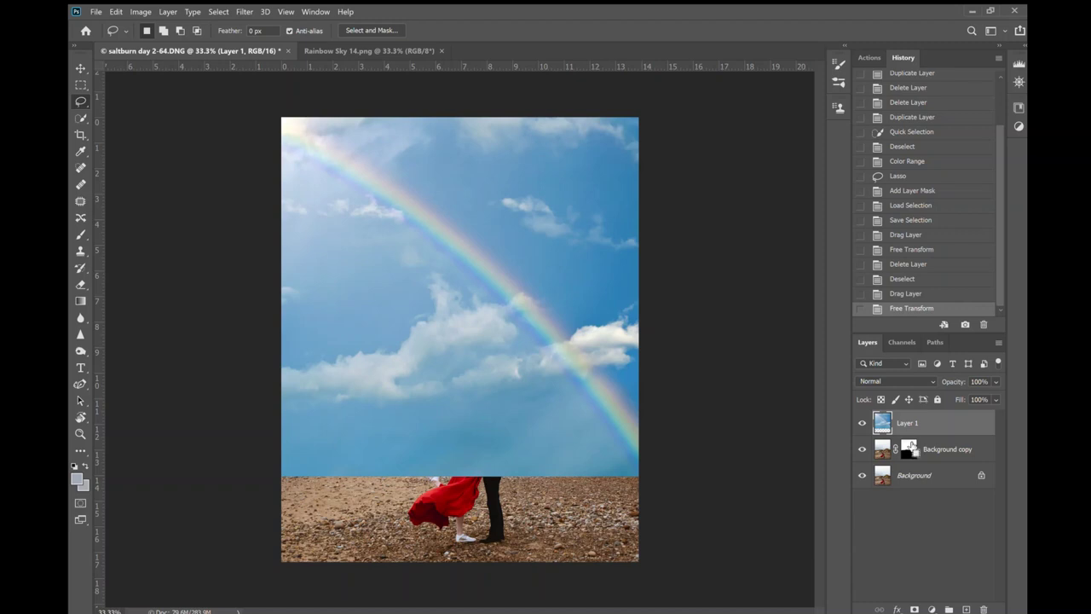
# Mask Layer 1 with the saved sky selection and zoom in to check the hilltop edge.
pyautogui.keyDown('ctrl'); pyautogui.click(911, 447); pyautogui.keyUp('ctrl')
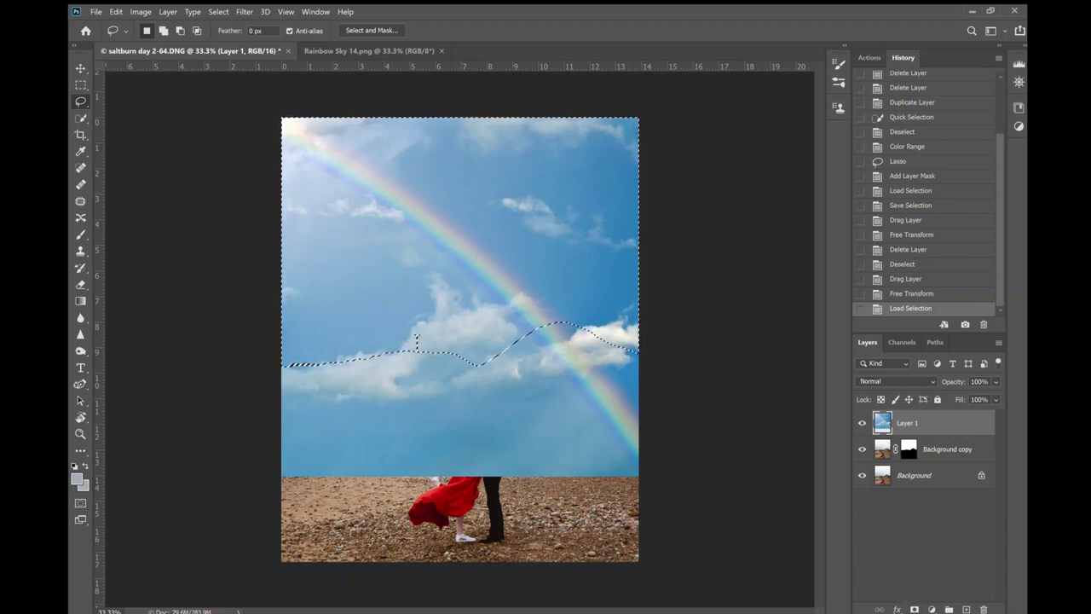
pyautogui.hotkey('ctrl', 'shift', 'm')
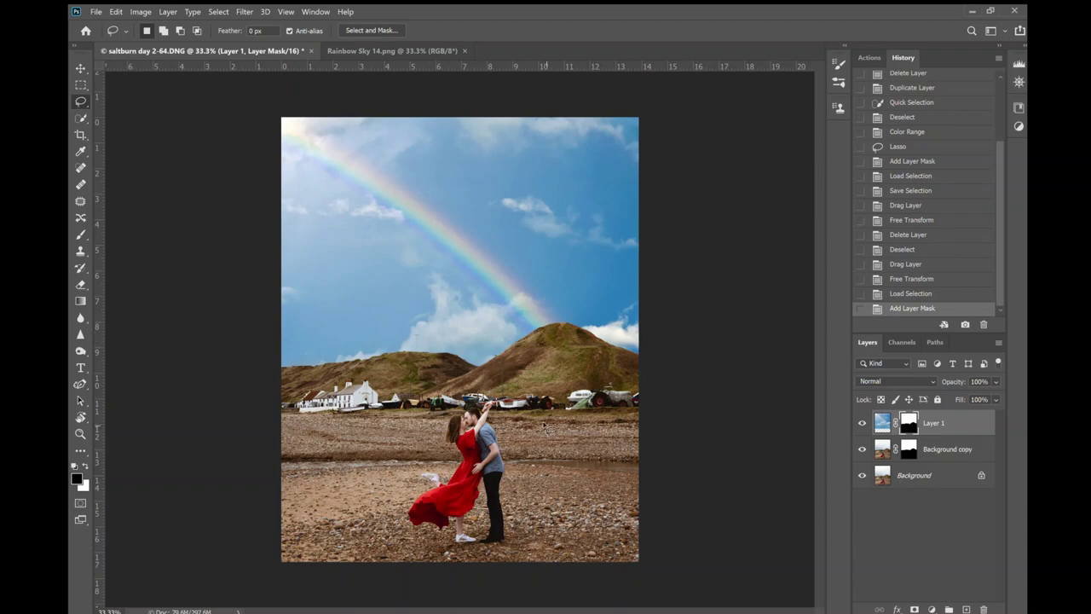
pyautogui.hotkey('ctrl', '+')
pyautogui.hotkey('ctrl', '+')
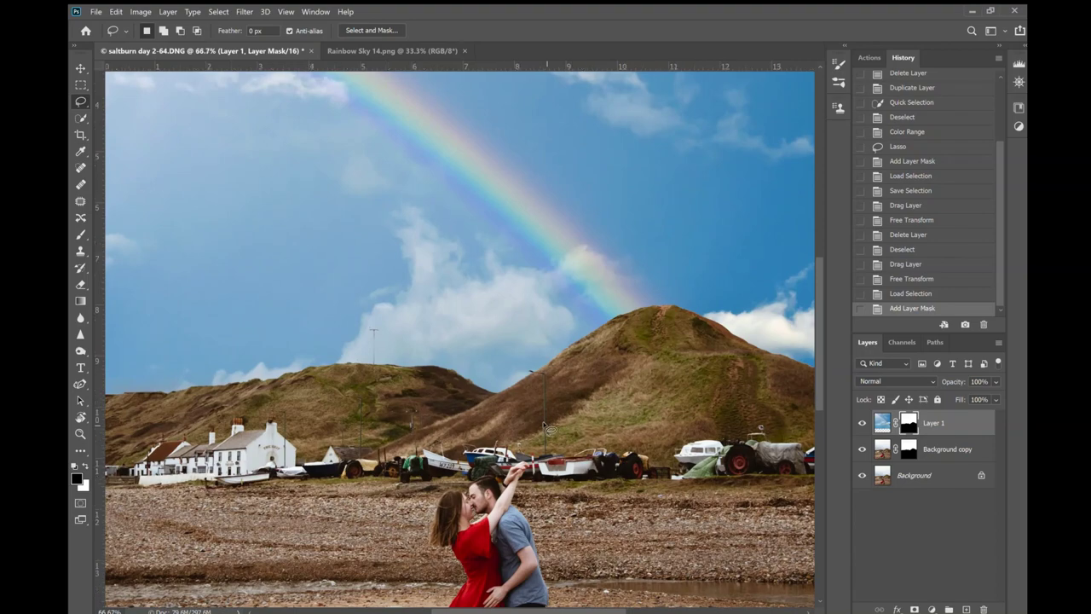
pyautogui.moveTo(635, 402); pyautogui.dragTo(358, 387)
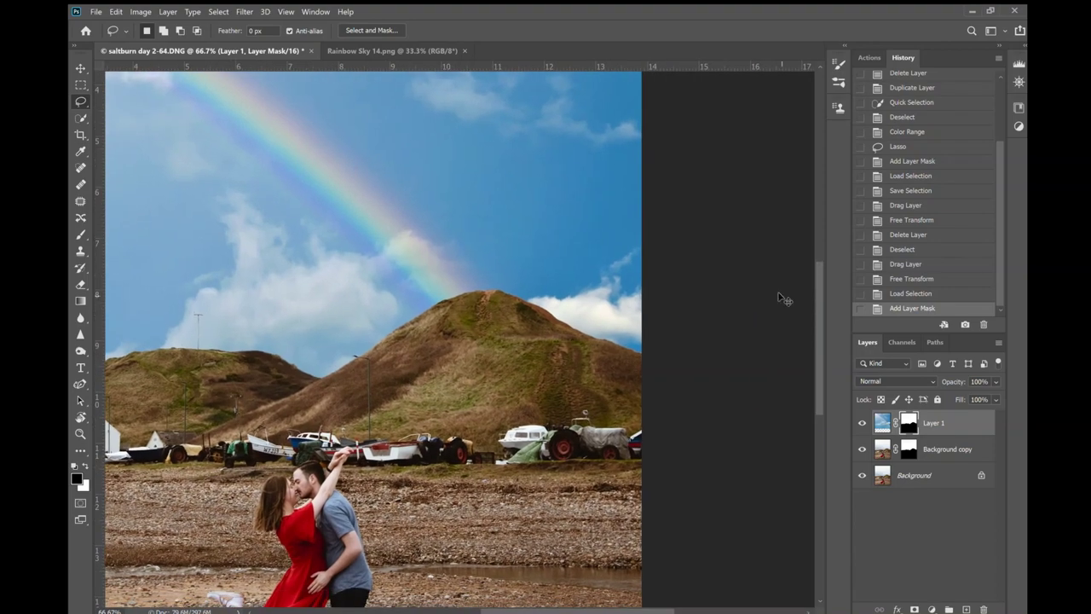
pyautogui.hotkey('ctrl', '+')
pyautogui.hotkey('ctrl', '+')
pyautogui.moveTo(599, 339); pyautogui.dragTo(196, 358)
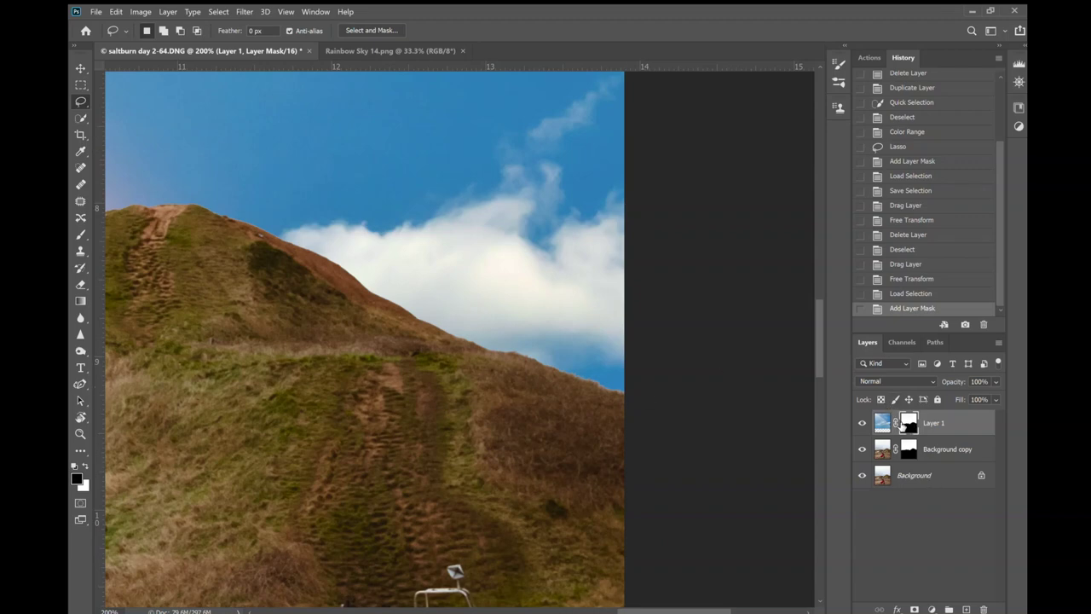
pyautogui.hotkey('ctrl', '-')
pyautogui.hotkey('ctrl', '-')
pyautogui.hotkey('ctrl', '-')
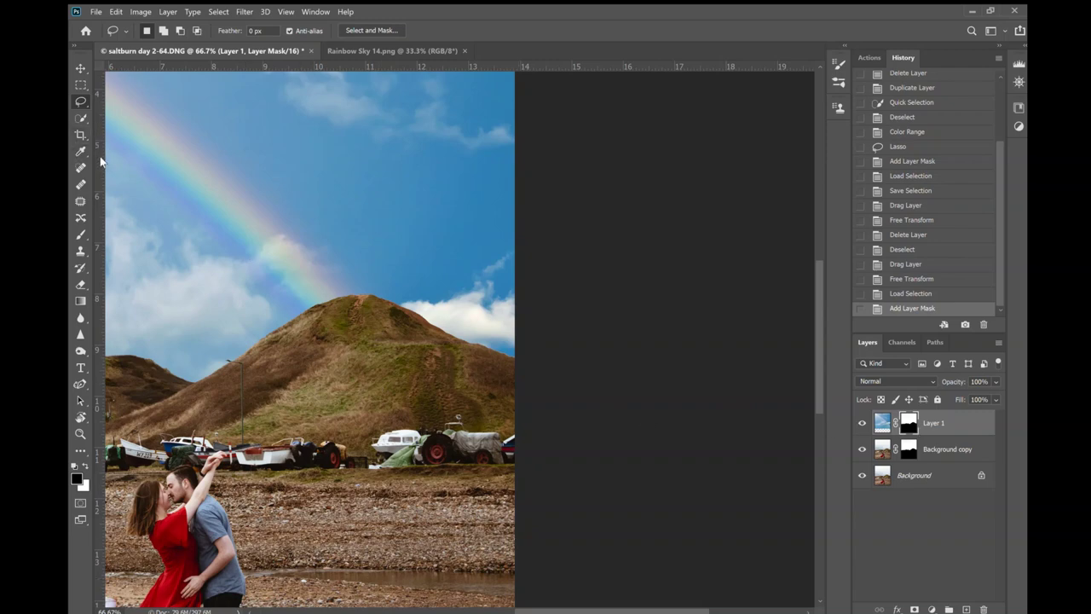
pyautogui.click(81, 236)
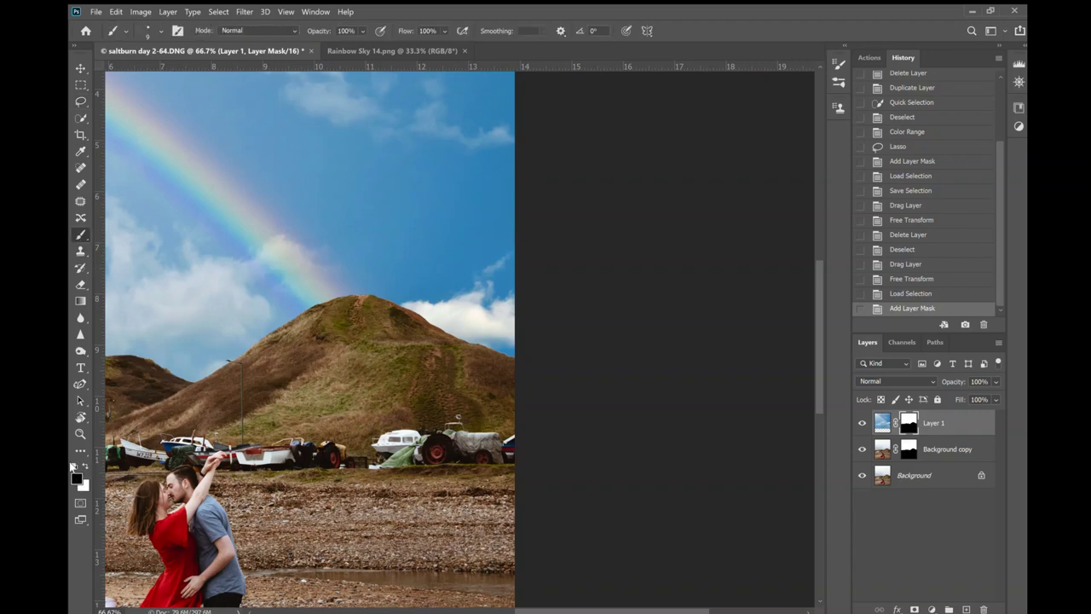
pyautogui.press('x')
pyautogui.moveTo(414, 326)
pyautogui.mouseDown()
pyautogui.moveTo(380, 349)
pyautogui.moveTo(464, 368)
pyautogui.moveTo(423, 334)
pyautogui.moveTo(450, 353)
pyautogui.mouseUp()
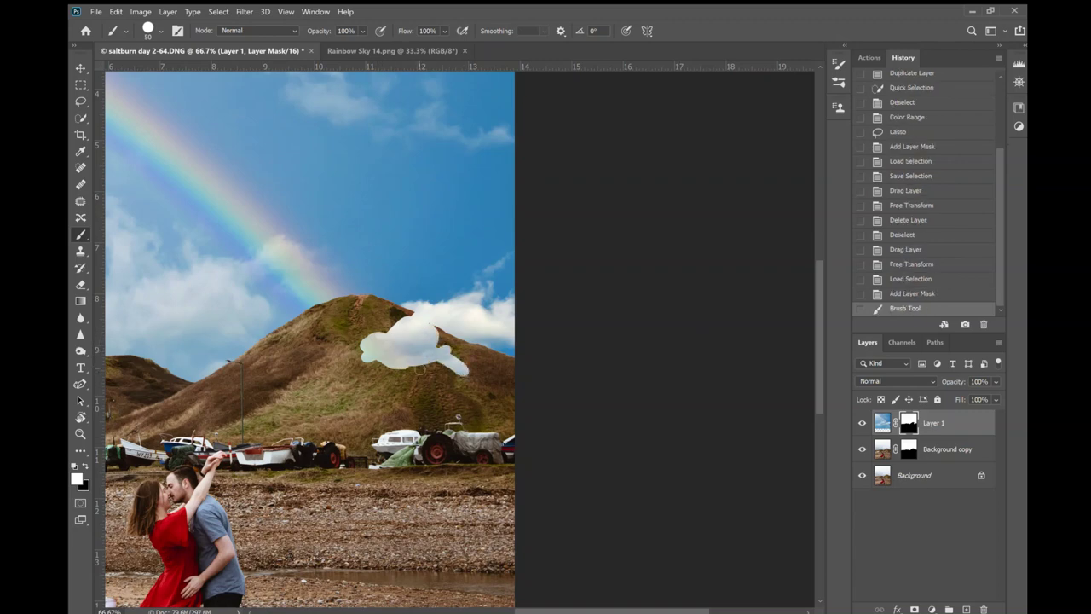
pyautogui.hotkey('ctrl', 'z')
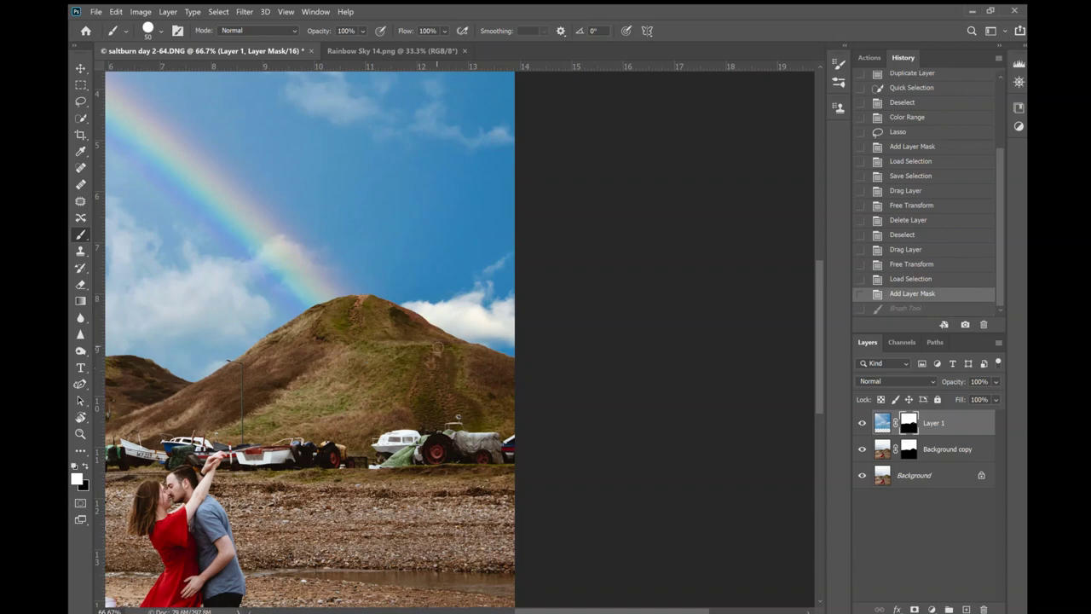
pyautogui.moveTo(436, 346); pyautogui.dragTo(385, 367)
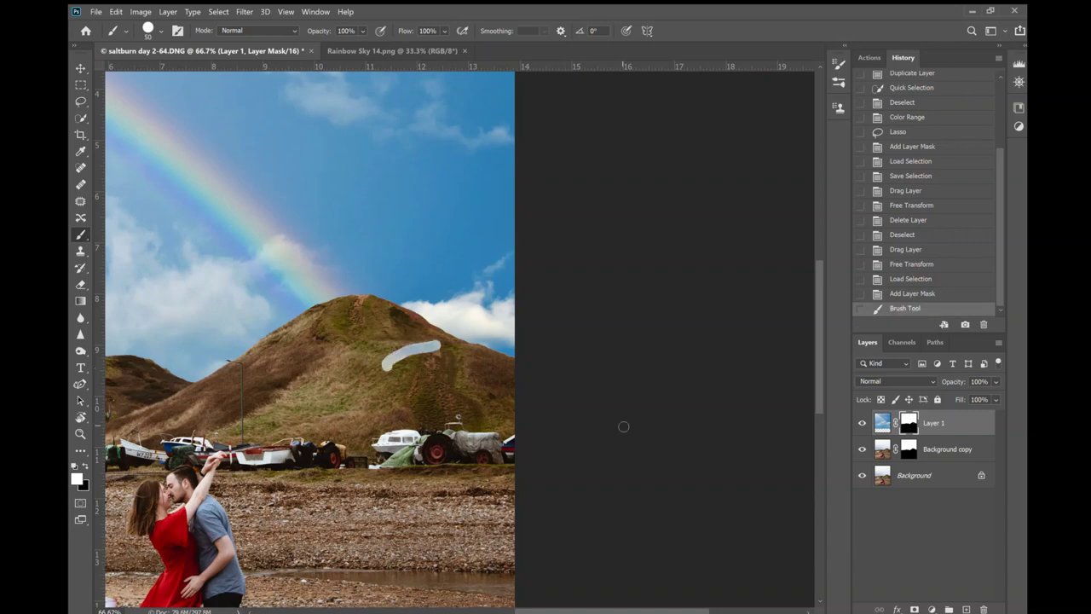
pyautogui.click(83, 465)
pyautogui.moveTo(398, 372)
pyautogui.mouseDown()
pyautogui.moveTo(382, 367)
pyautogui.moveTo(445, 346)
pyautogui.moveTo(394, 362)
pyautogui.mouseUp()
pyautogui.hotkey('ctrl', '-')
pyautogui.hotkey('ctrl', '-')
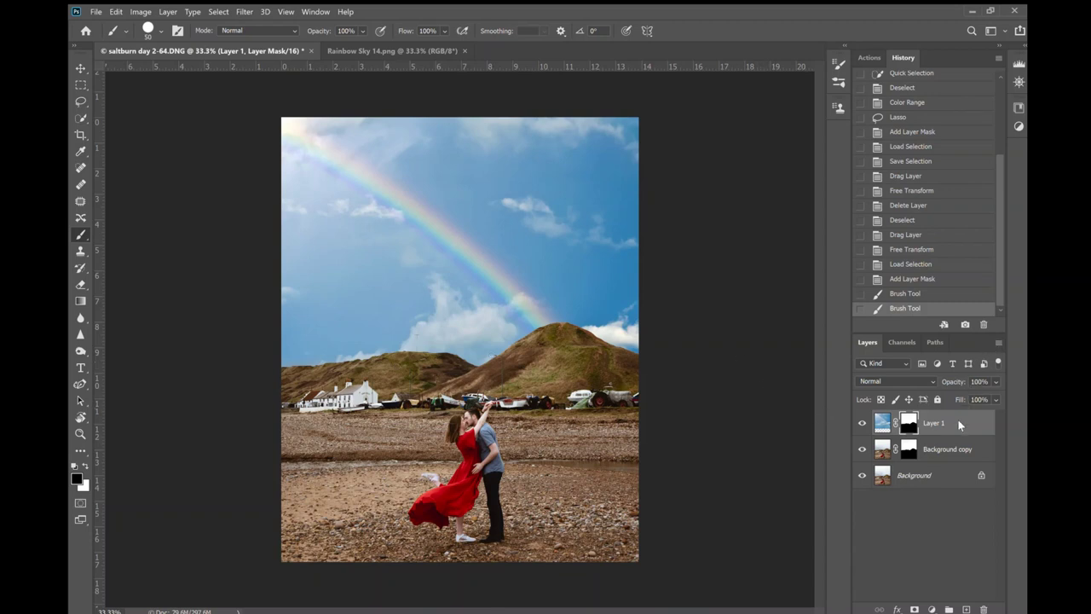
# Flatten the image, duplicate Background twice, and select the lower Background copy.
pyautogui.hotkey('alt', 'l')
pyautogui.press('f')
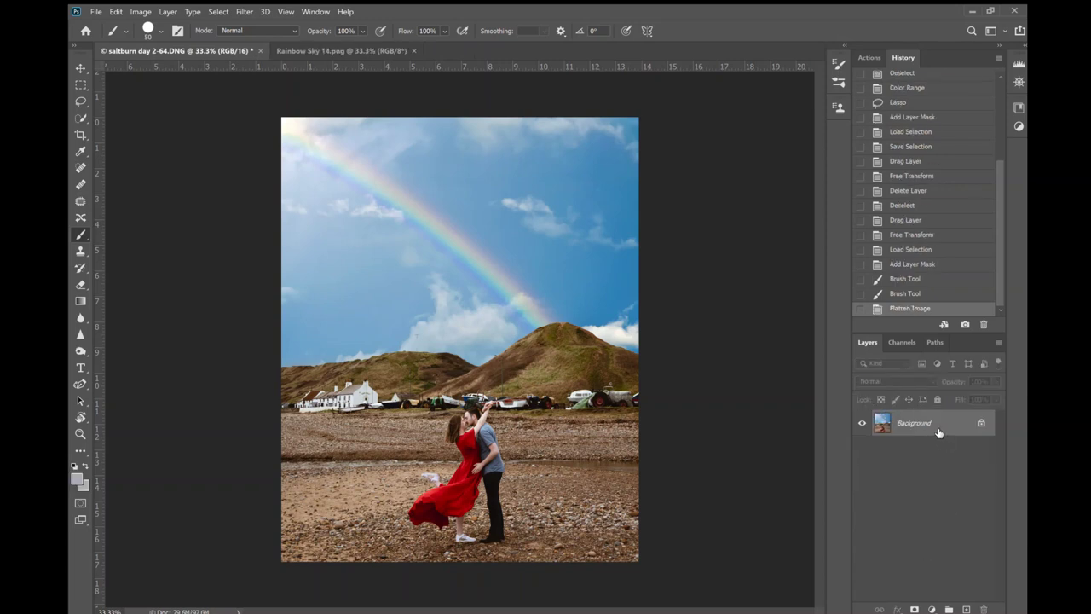
pyautogui.moveTo(938, 434); pyautogui.dragTo(965, 608)
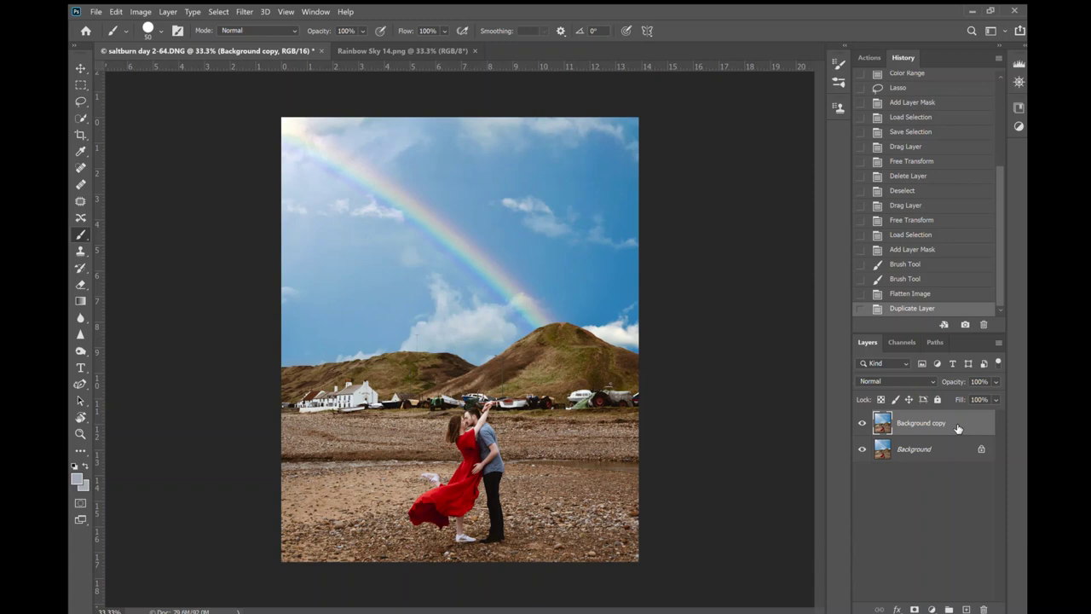
pyautogui.moveTo(958, 428); pyautogui.dragTo(967, 609)
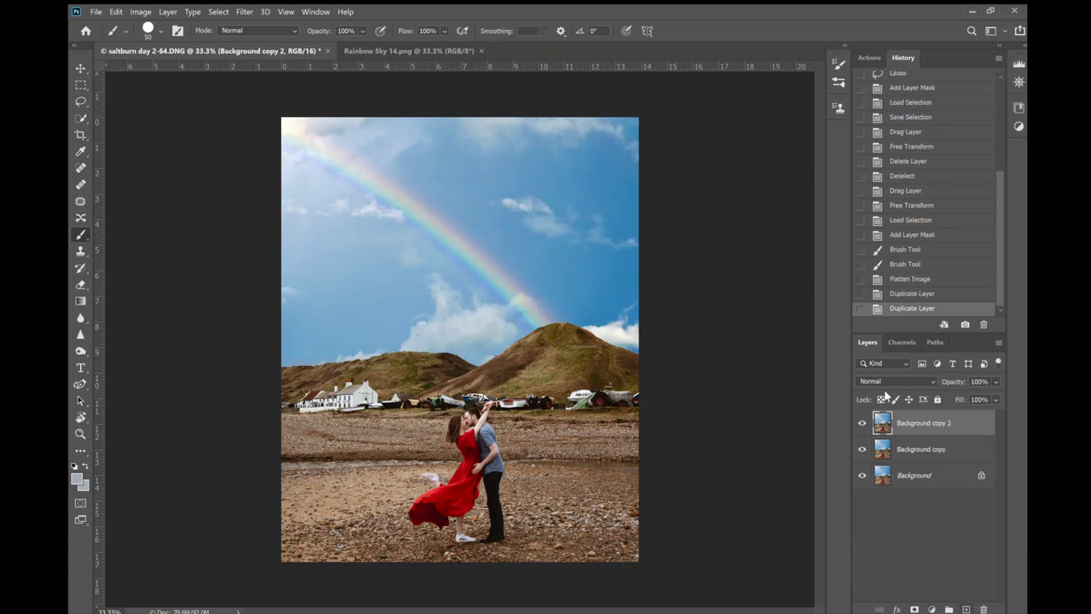
pyautogui.click(921, 450)
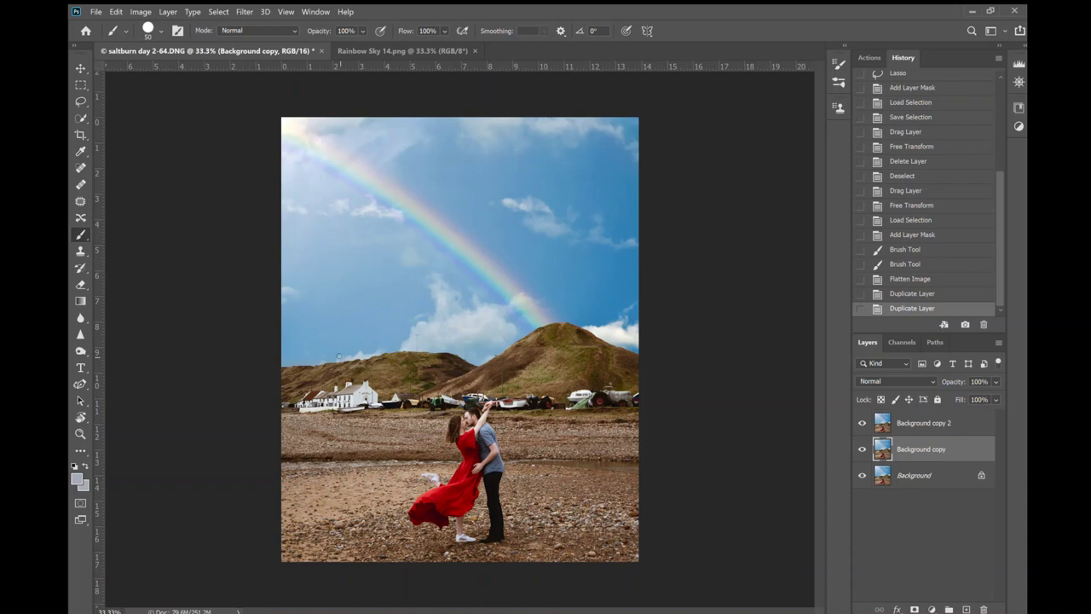
# Select the couple with Select Subject on Background copy and zoom to 100% to inspect it.
pyautogui.click(81, 118)
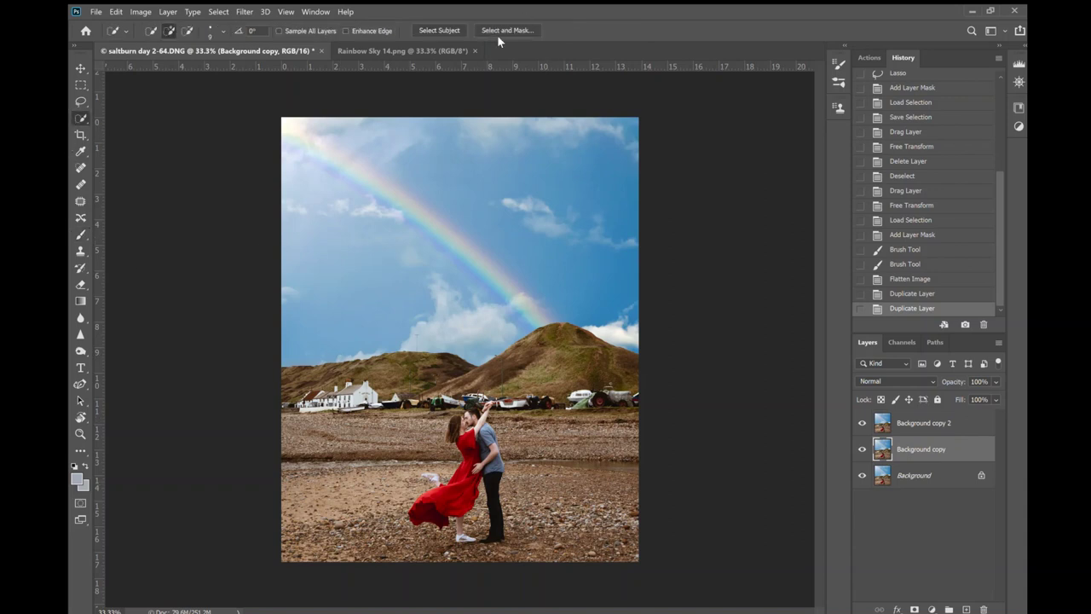
pyautogui.click(436, 30)
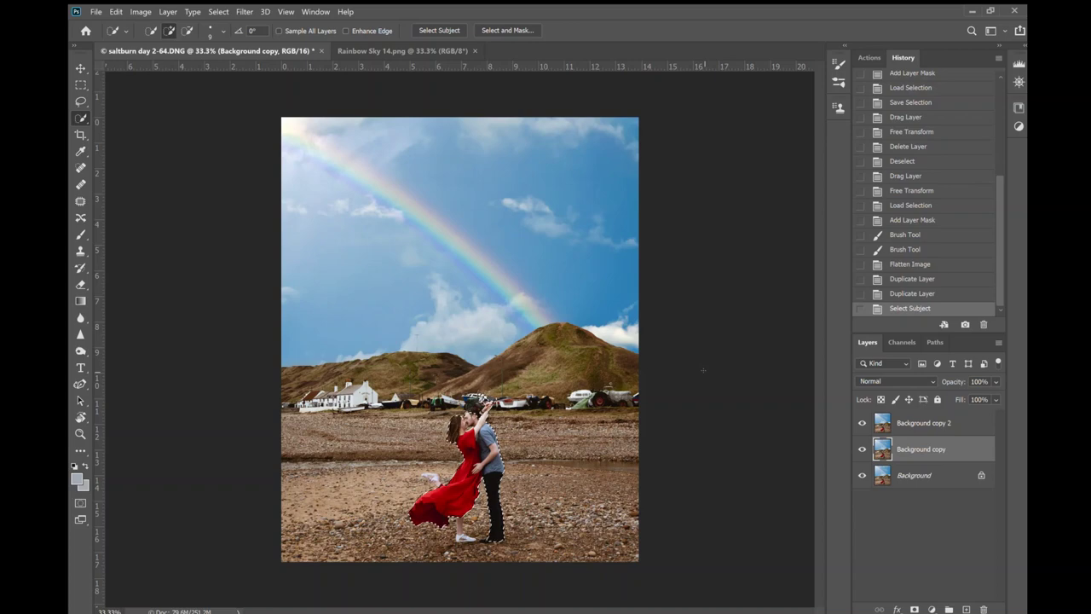
pyautogui.hotkey('ctrl', '1')
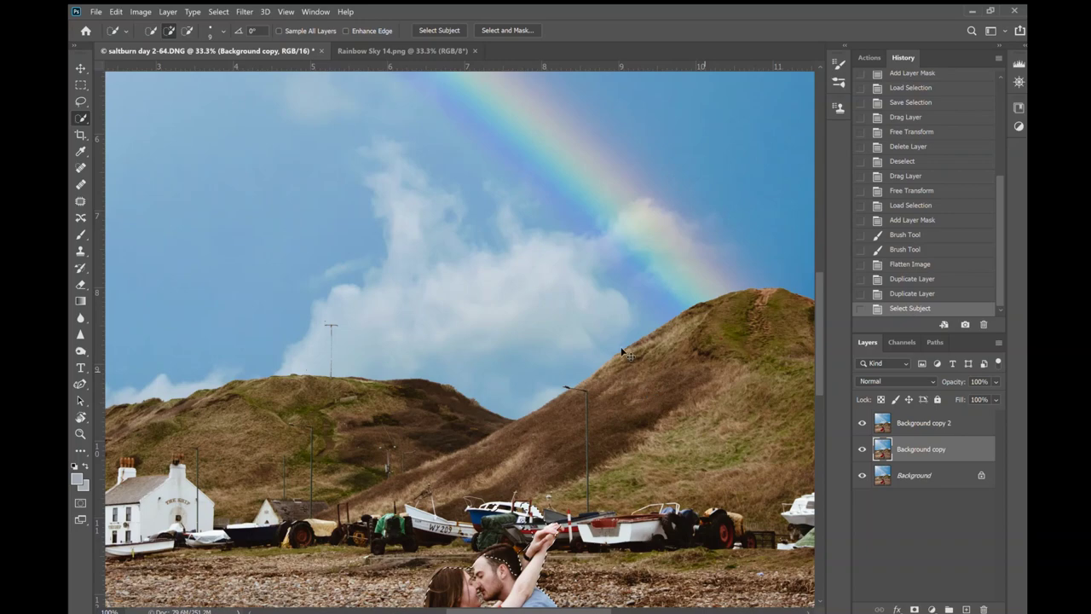
pyautogui.scroll(-5, 622, 193)
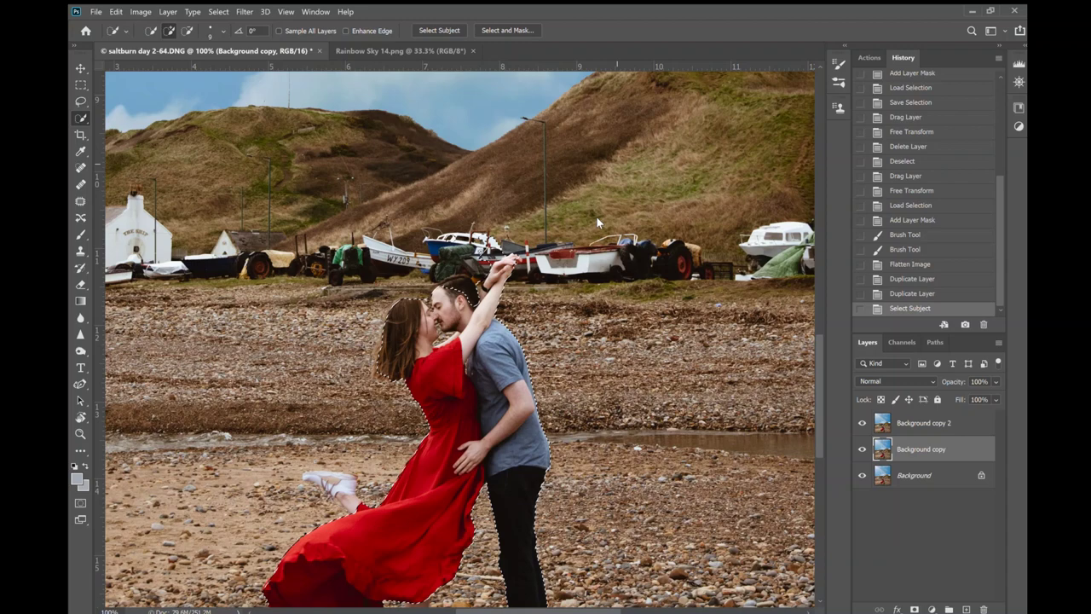
# Add Quick Selection strokes around the couple, undoing two unwanted additions.
pyautogui.click(568, 358)
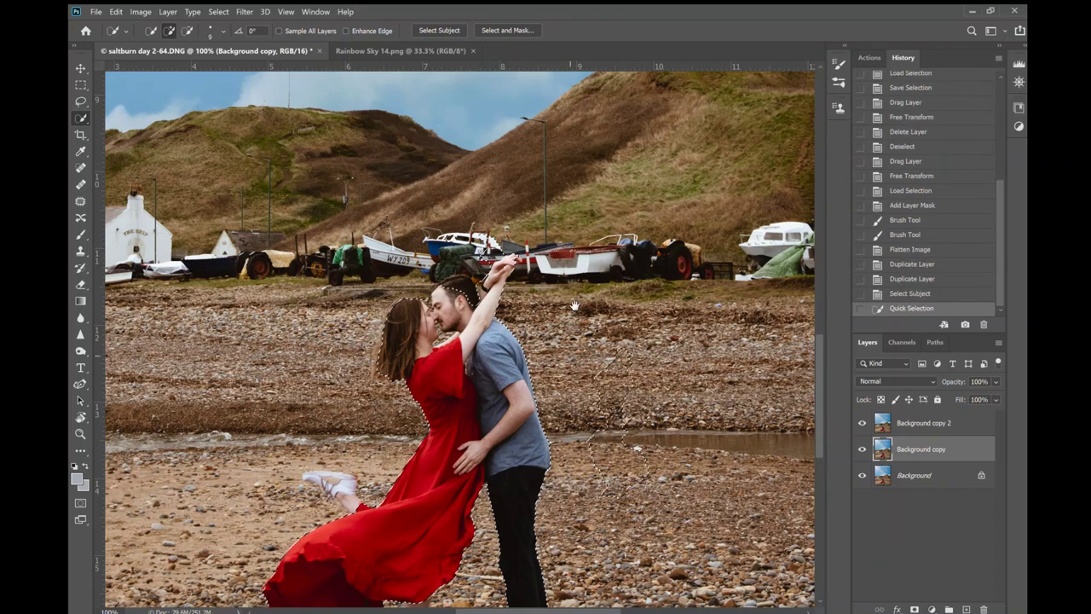
pyautogui.scroll(-4, 570, 270)
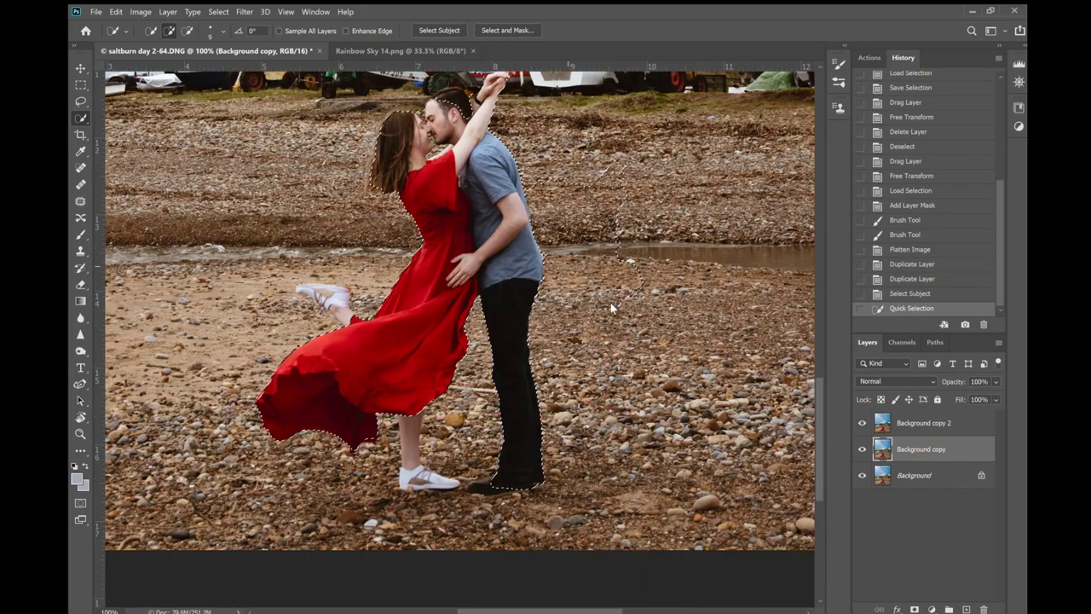
pyautogui.moveTo(611, 303); pyautogui.dragTo(614, 179)
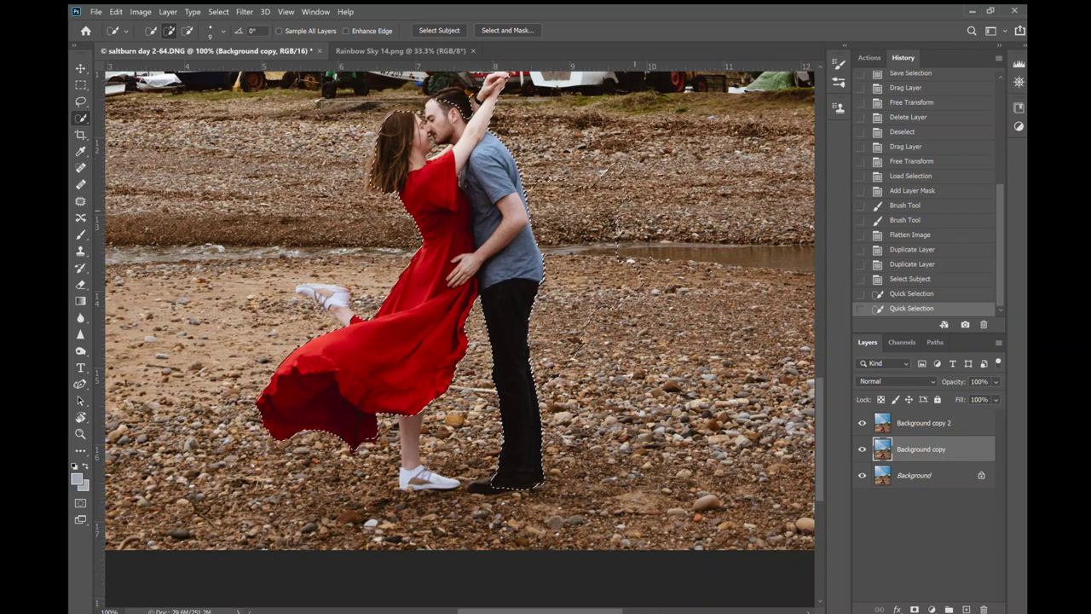
pyautogui.hotkey('ctrl', 'z')
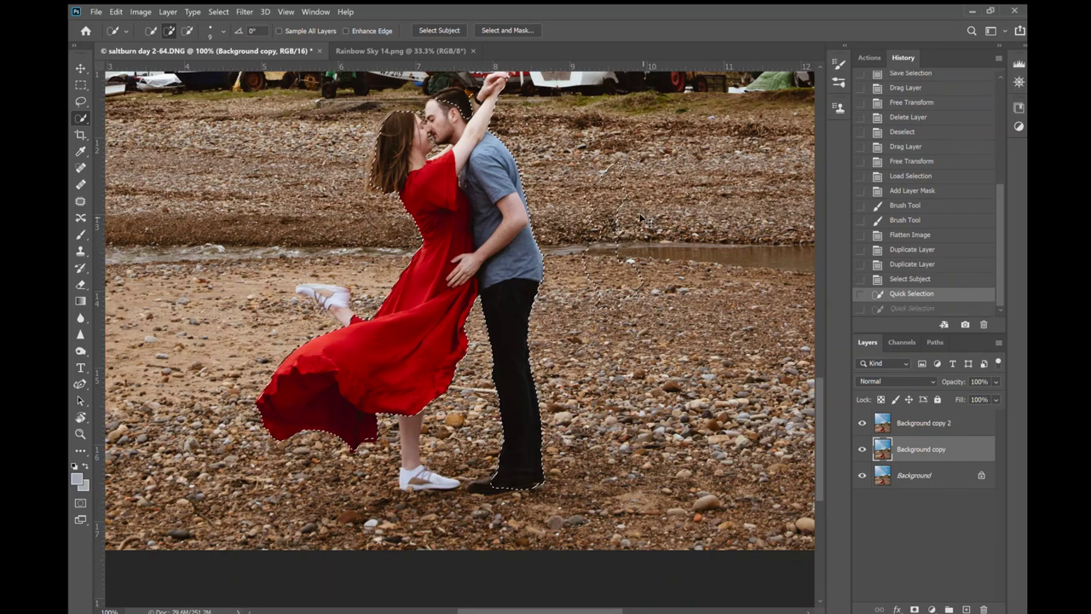
pyautogui.hotkey('ctrl', 'z')
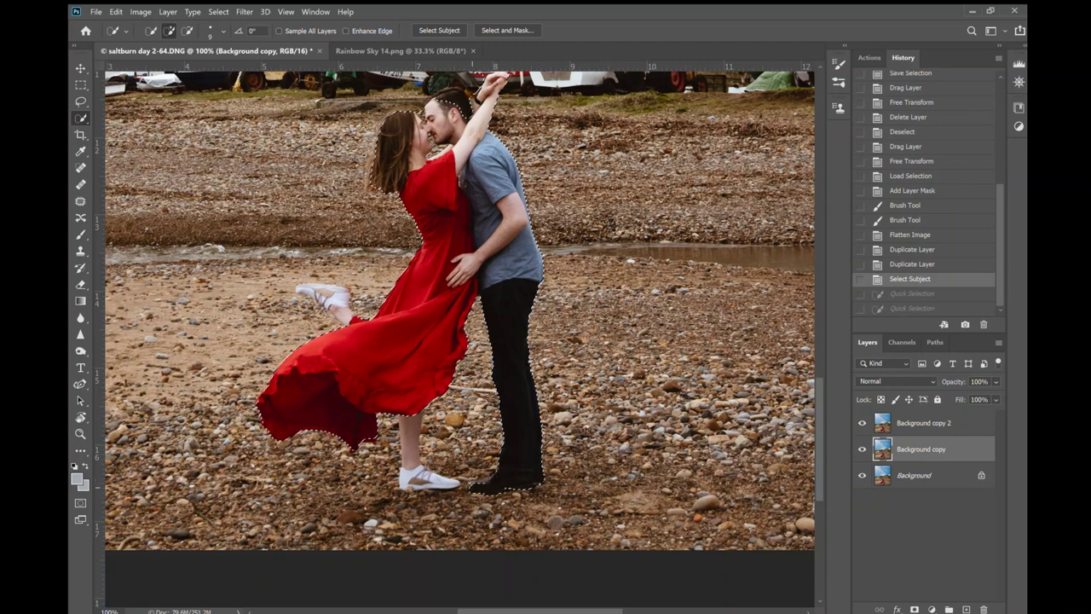
pyautogui.click(537, 255)
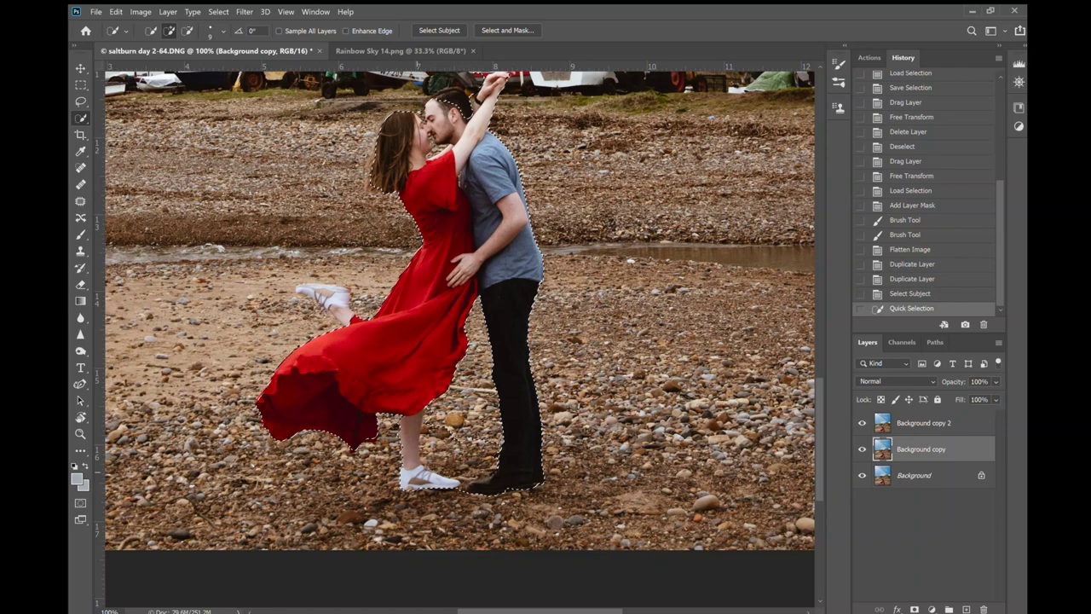
pyautogui.click(533, 460)
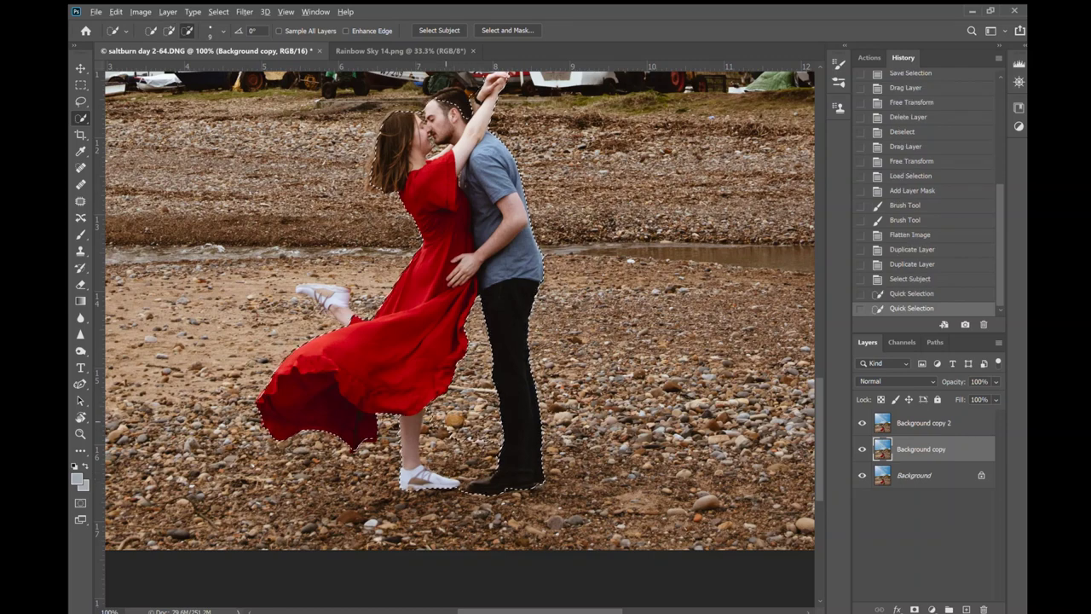
# Zoom in on the dress and refine the selection along the left hem and the leg below it.
pyautogui.press('alt')
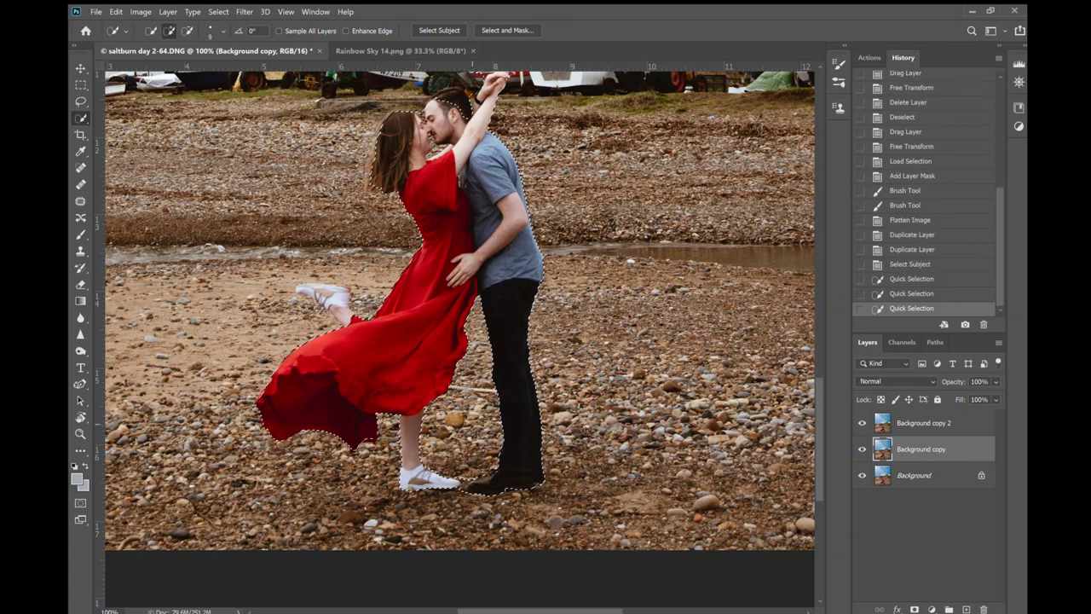
pyautogui.press('alt')
pyautogui.moveTo(532, 473); pyautogui.dragTo(635, 501)
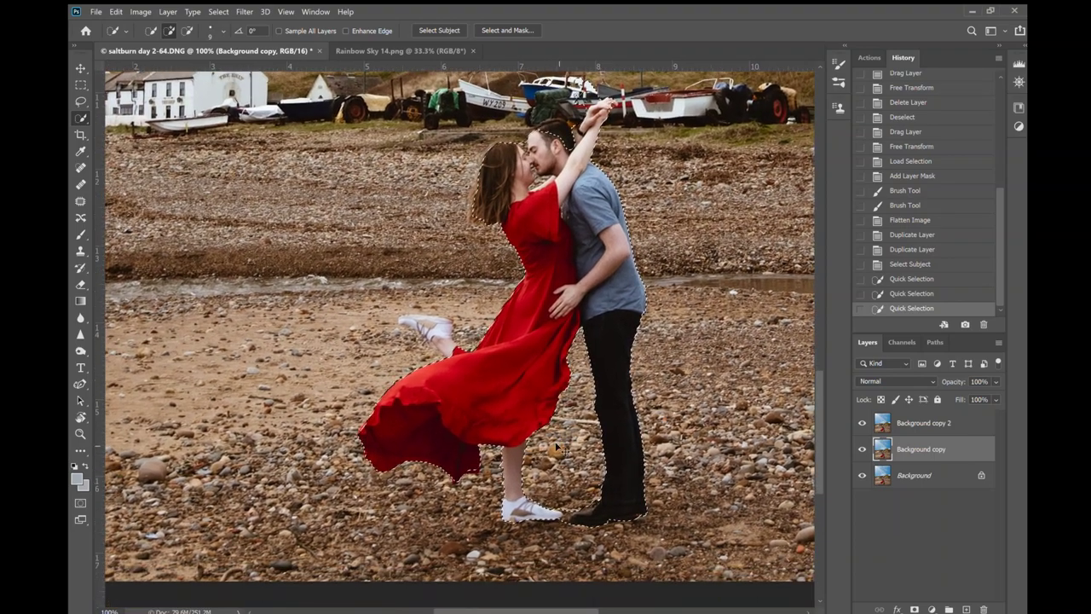
pyautogui.hotkey('ctrl', '+')
pyautogui.hotkey('ctrl', '+')
pyautogui.hotkey('ctrl', '+')
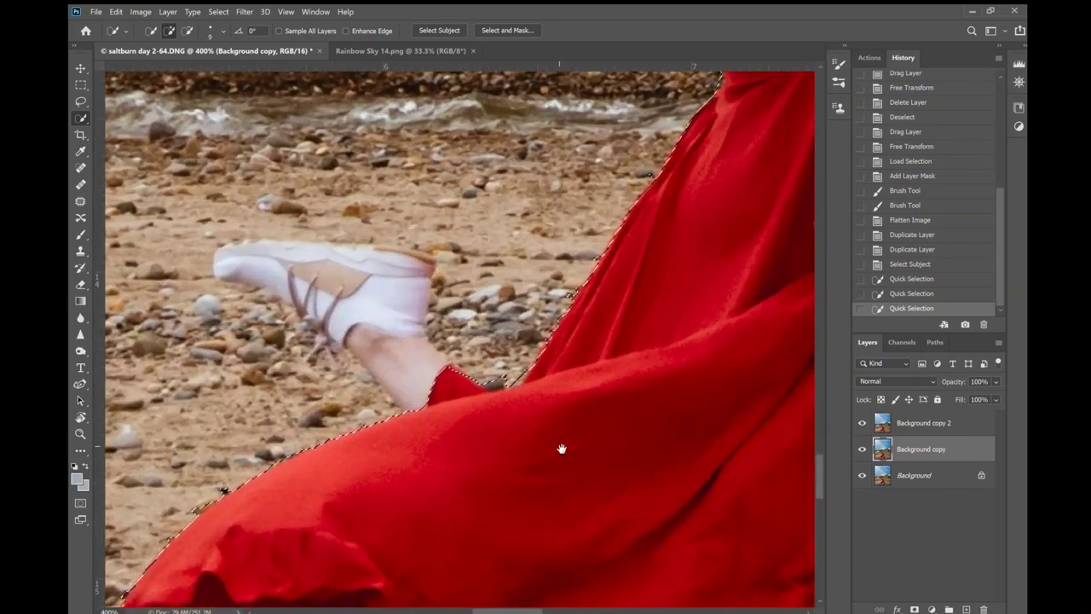
pyautogui.moveTo(560, 449); pyautogui.dragTo(663, 139)
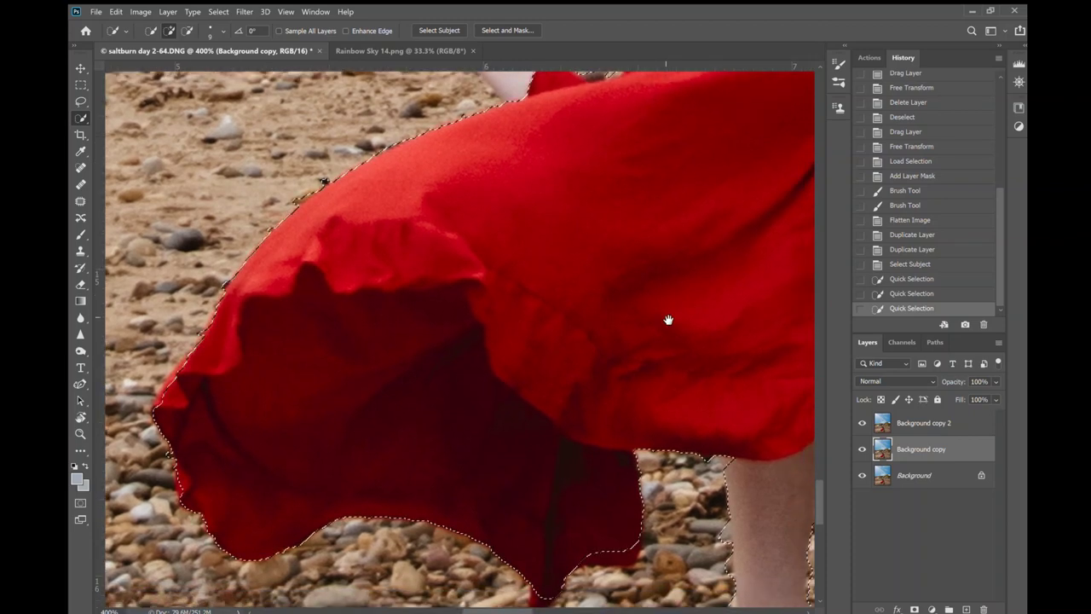
pyautogui.moveTo(668, 319); pyautogui.dragTo(617, 204)
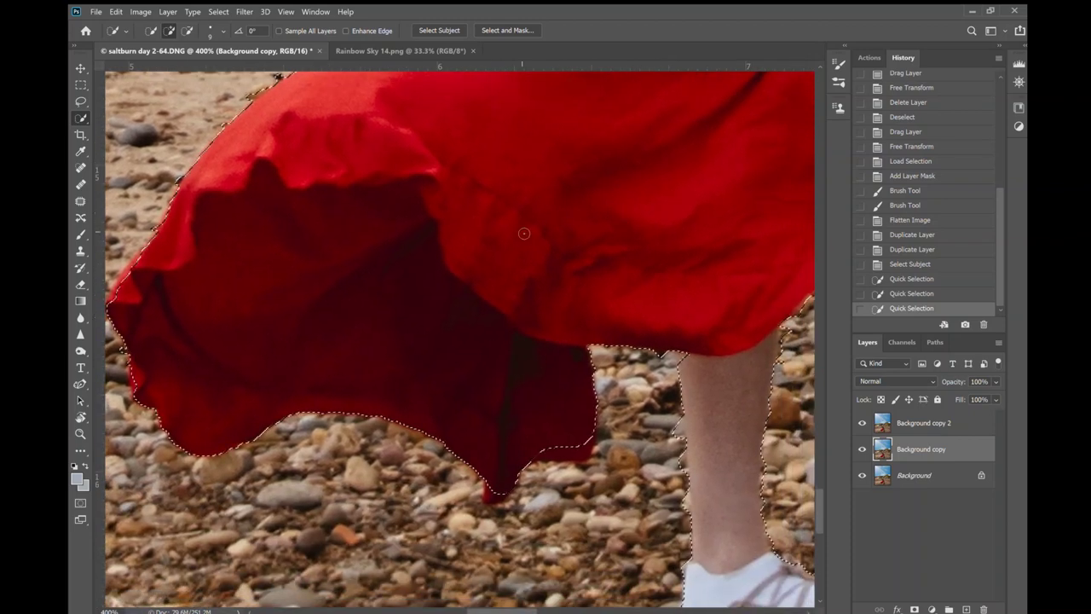
pyautogui.click(115, 299)
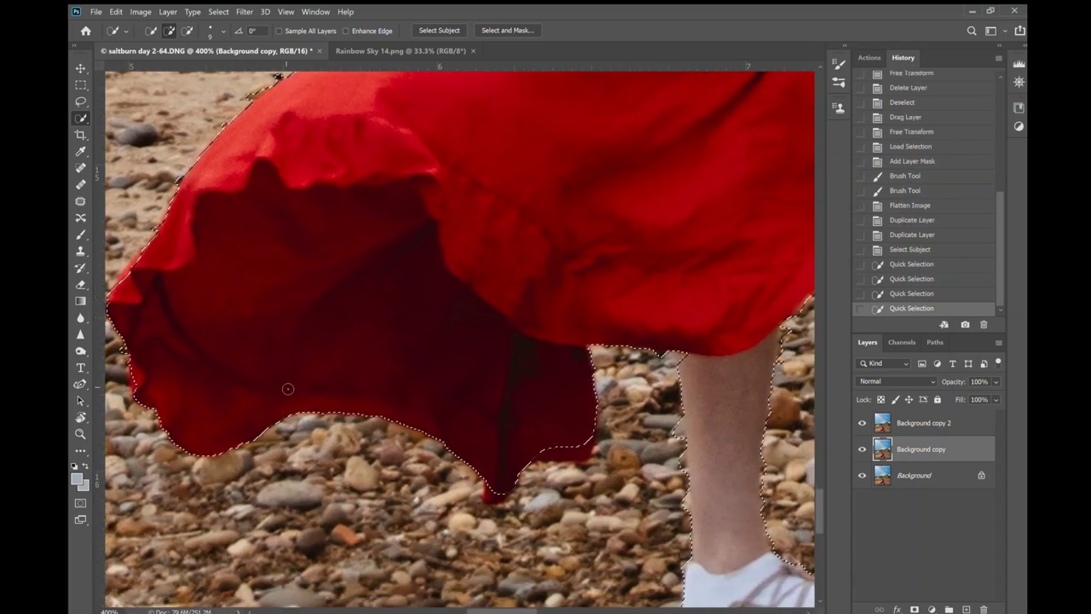
pyautogui.click(135, 370)
pyautogui.click(674, 354)
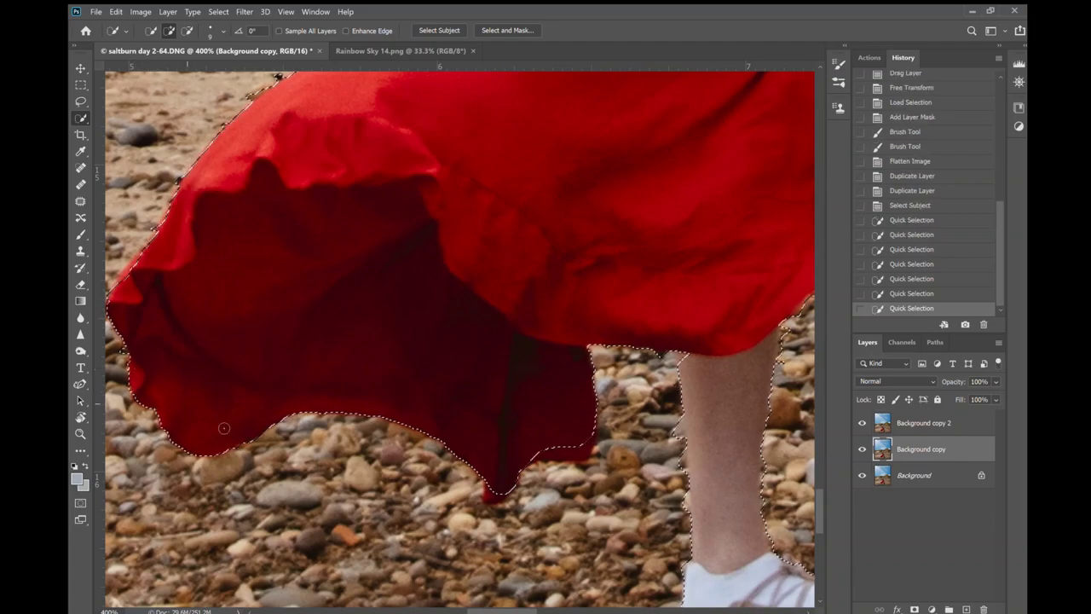
pyautogui.click(686, 478)
pyautogui.click(686, 537)
# Inspect the couple's faces up close, then zoom back out to the whole photo.
pyautogui.scroll(-5, 460, 341)
pyautogui.scroll(8, 478, 281)
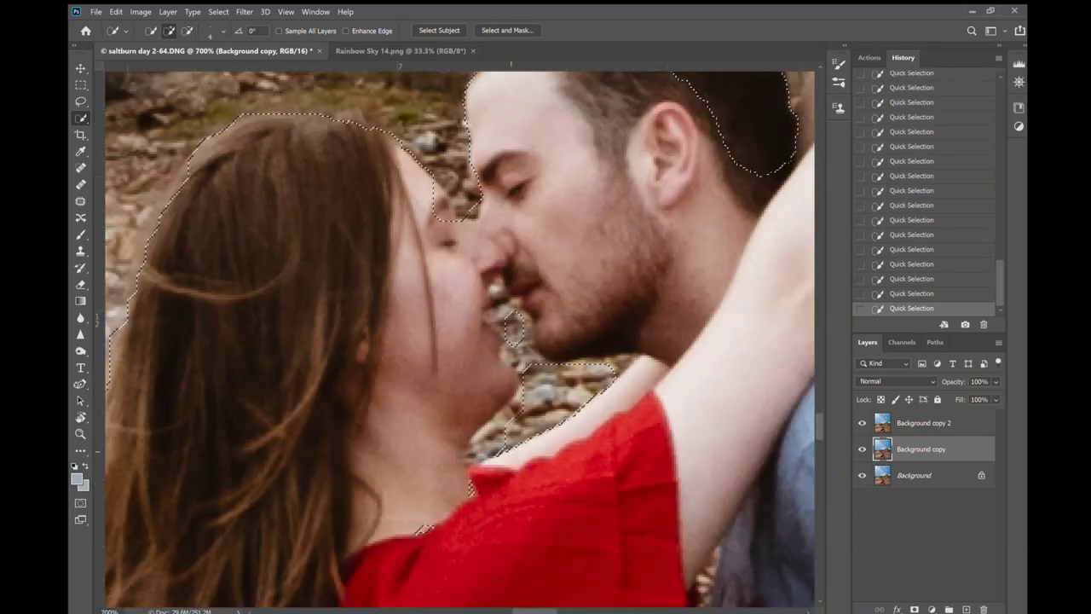
pyautogui.scroll(-10, 705, 275)
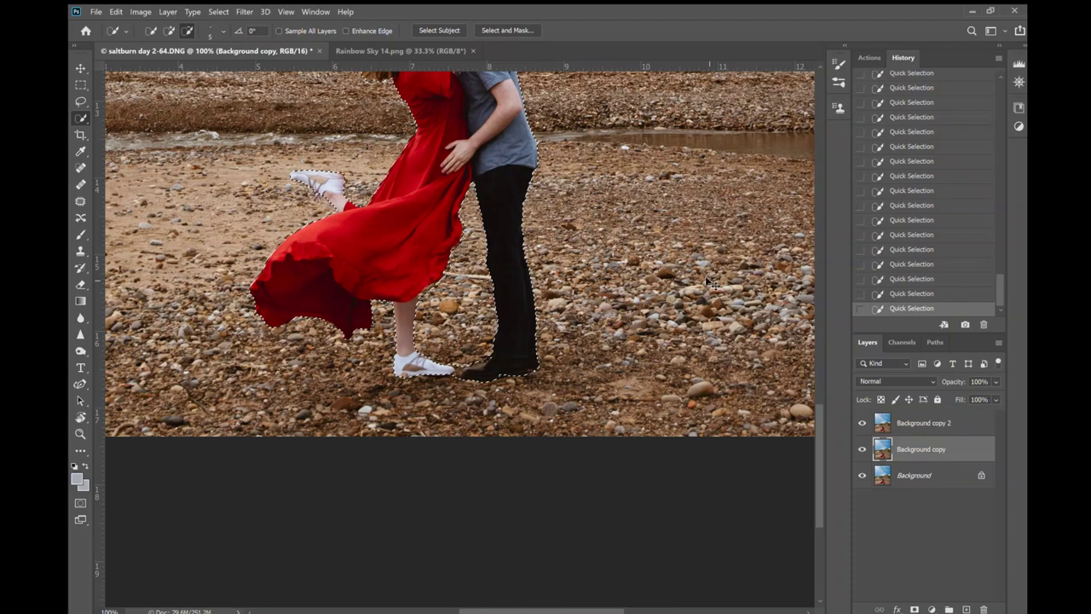
pyautogui.scroll(-2, 705, 275)
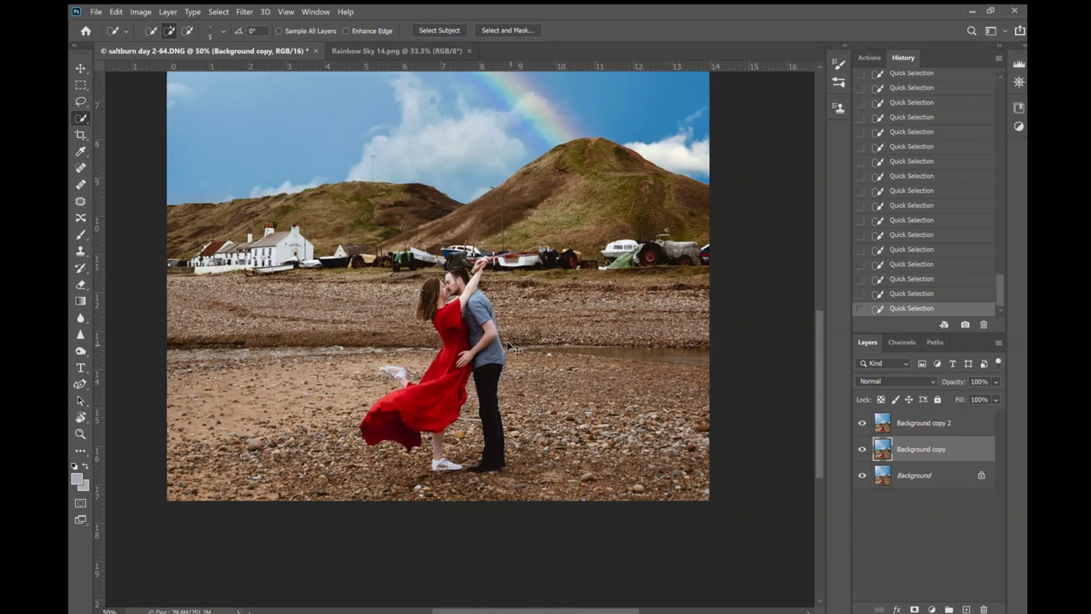
pyautogui.scroll(5, 508, 346)
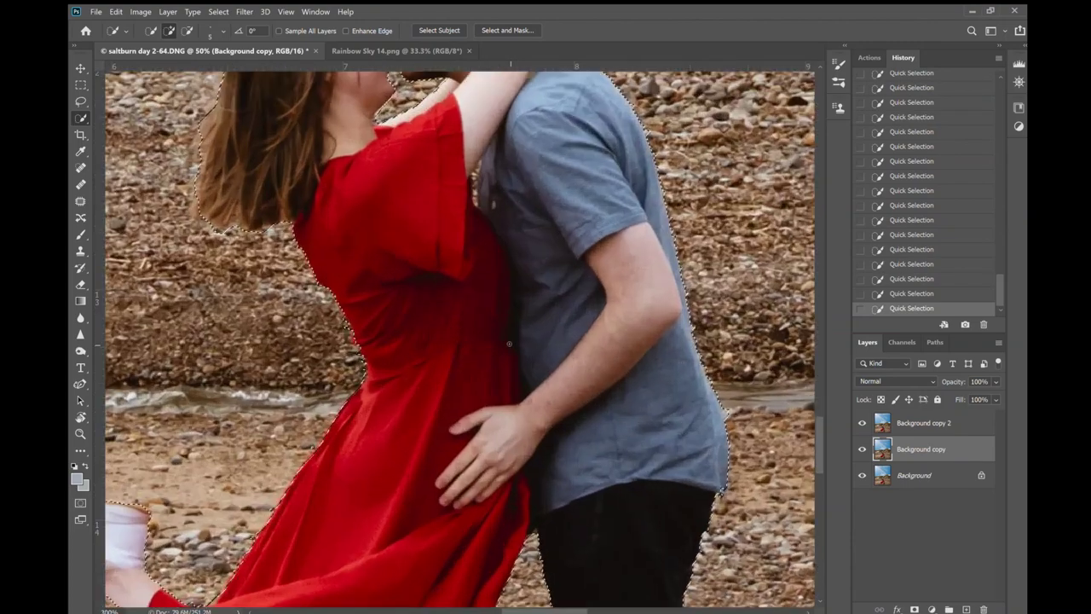
pyautogui.moveTo(512, 349); pyautogui.dragTo(532, 589)
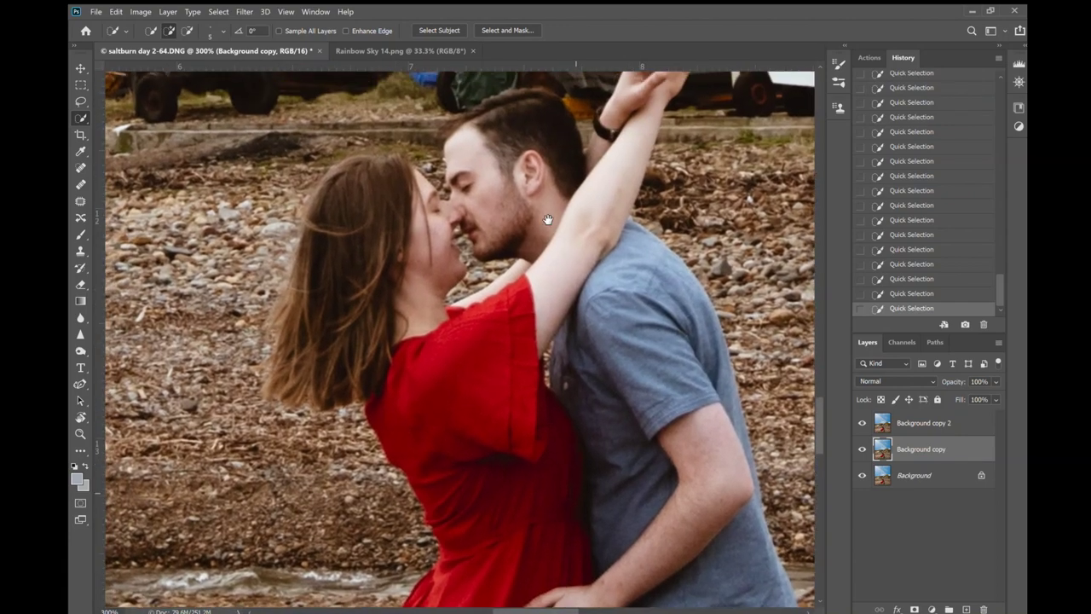
pyautogui.moveTo(548, 219); pyautogui.dragTo(524, 316)
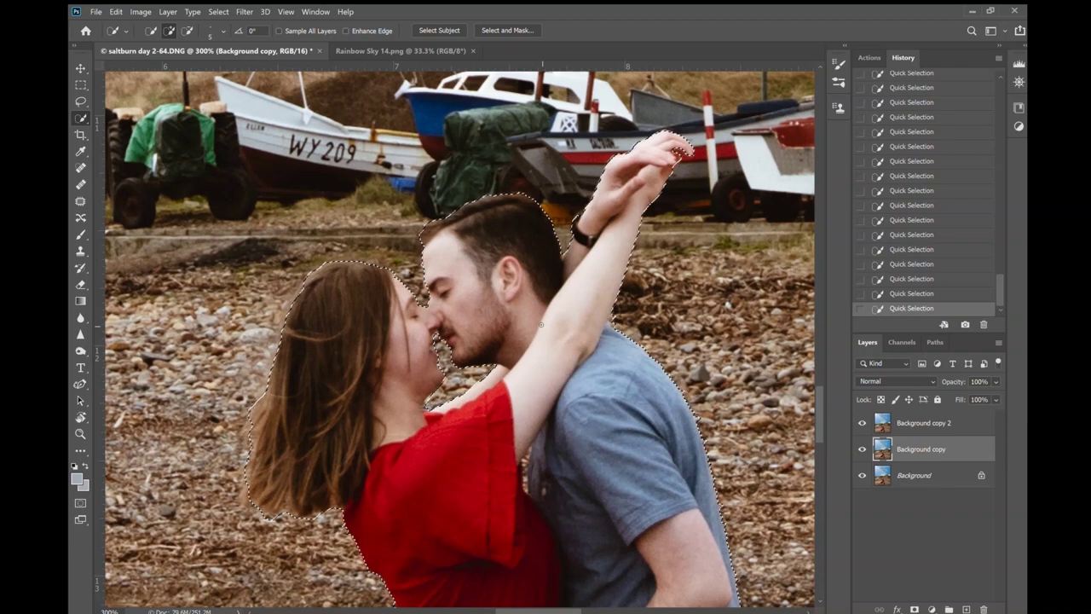
pyautogui.hotkey('ctrl', '-')
pyautogui.hotkey('ctrl', '-')
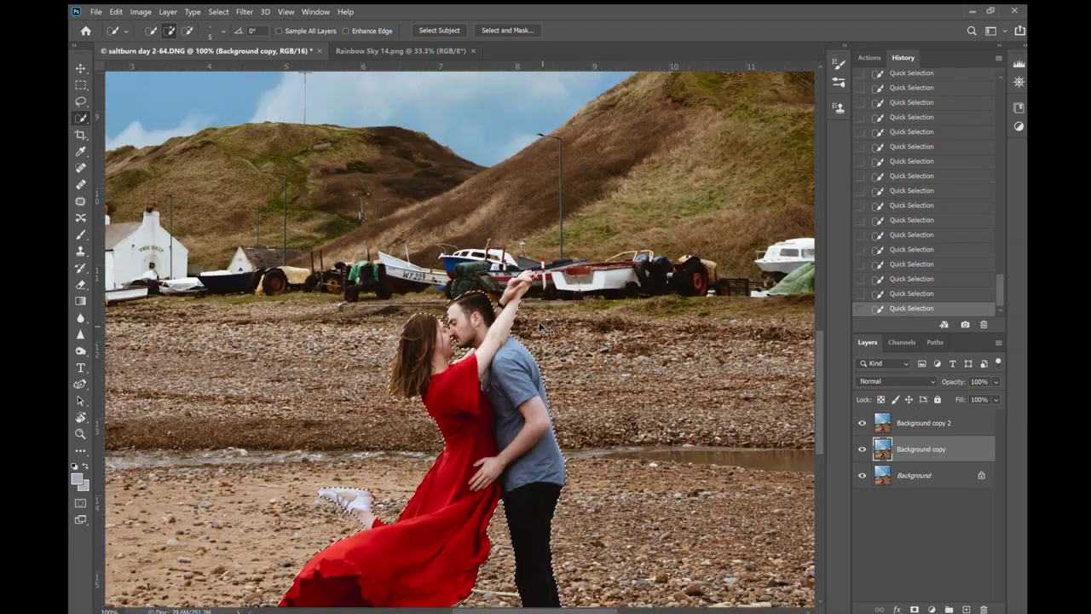
pyautogui.hotkey('ctrl', '-')
pyautogui.hotkey('ctrl', '-')
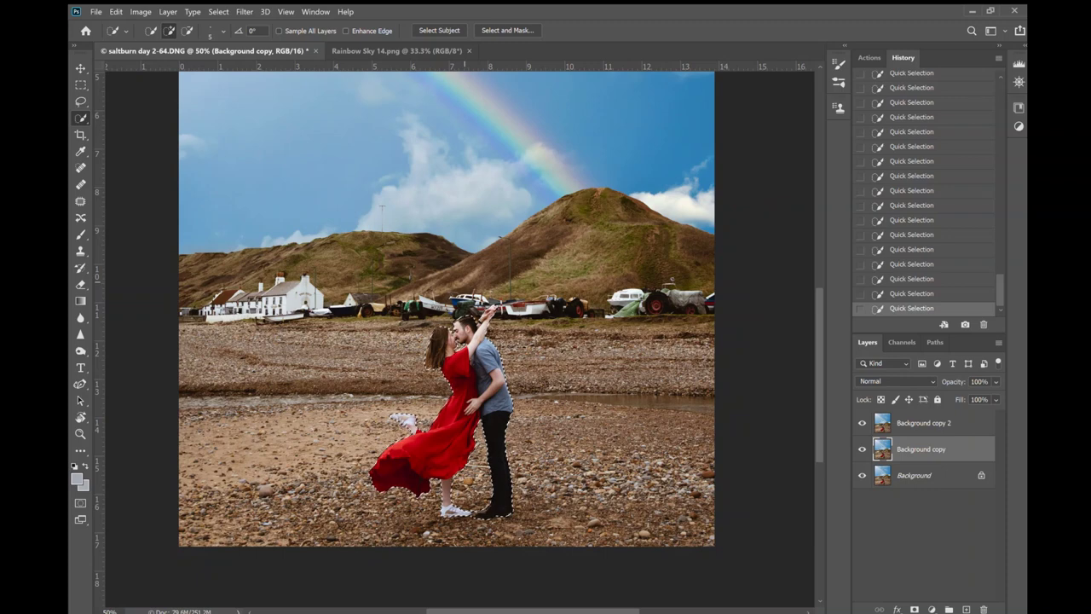
# In Select and Mask, set Radius 1 px, Smooth 2 and Feather 0.5 px, then zoom in on the dress.
pyautogui.click(508, 29)
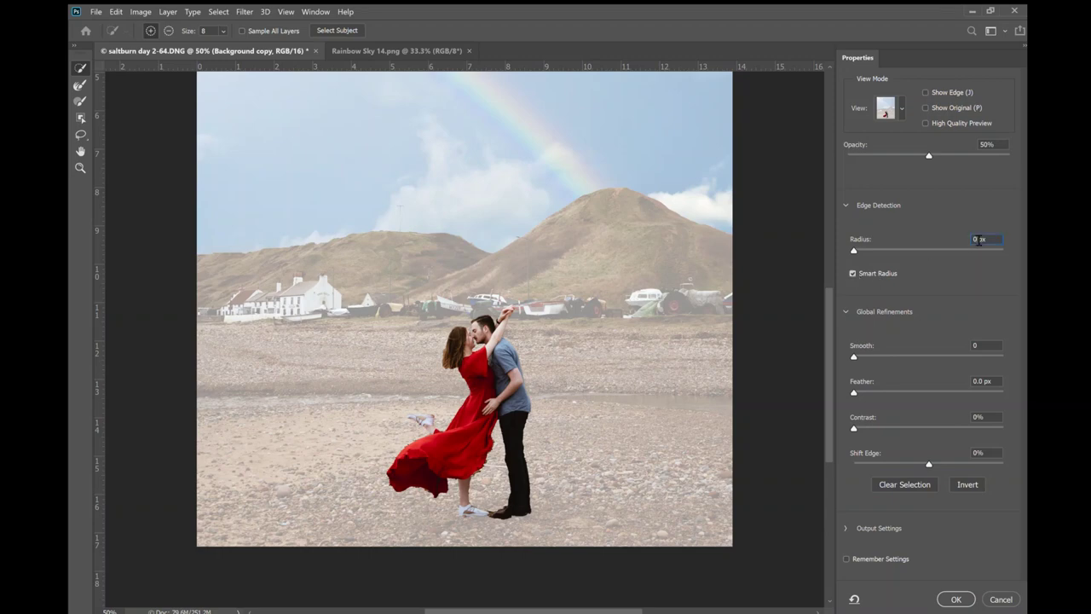
pyautogui.write('10')
pyautogui.press('Tab')
pyautogui.press('Tab')
pyautogui.hotkey('ctrl', '+')
pyautogui.hotkey('ctrl', '+')
pyautogui.hotkey('ctrl', '+')
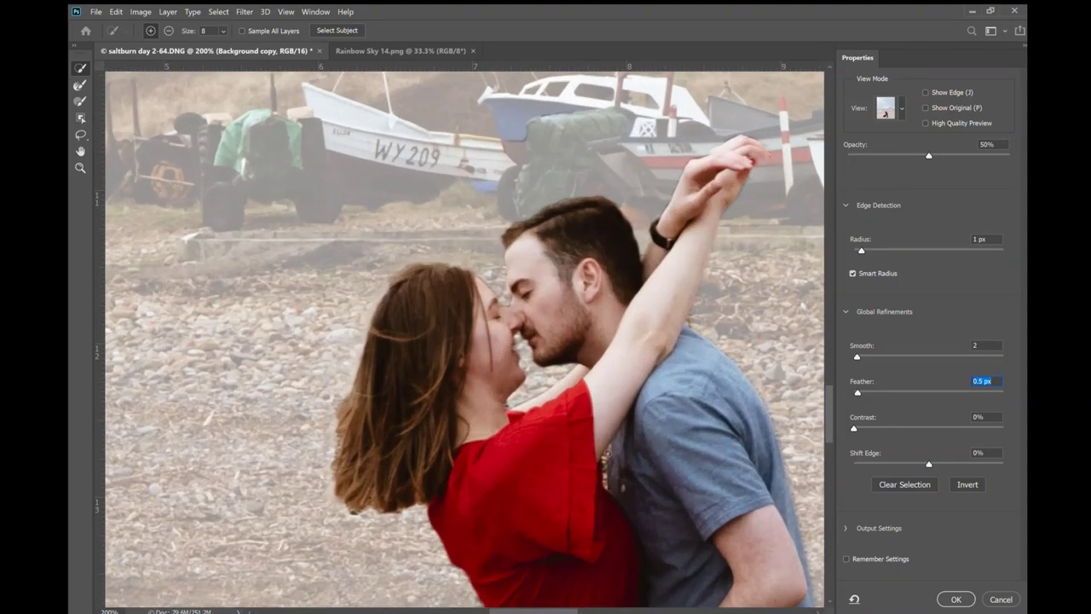
pyautogui.hotkey('ctrl', '+')
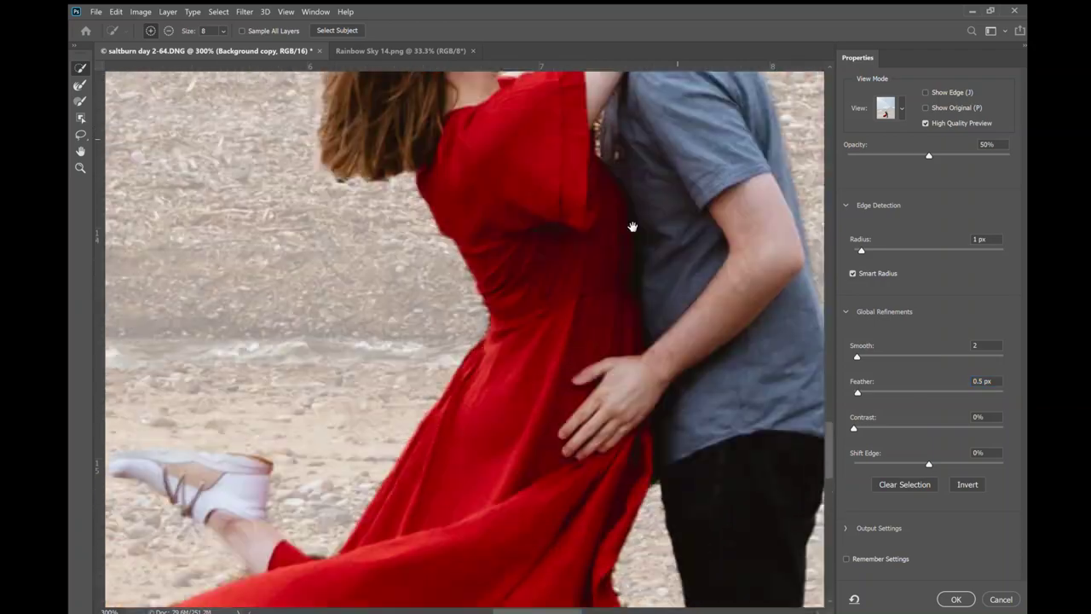
pyautogui.moveTo(632, 226); pyautogui.dragTo(477, 402)
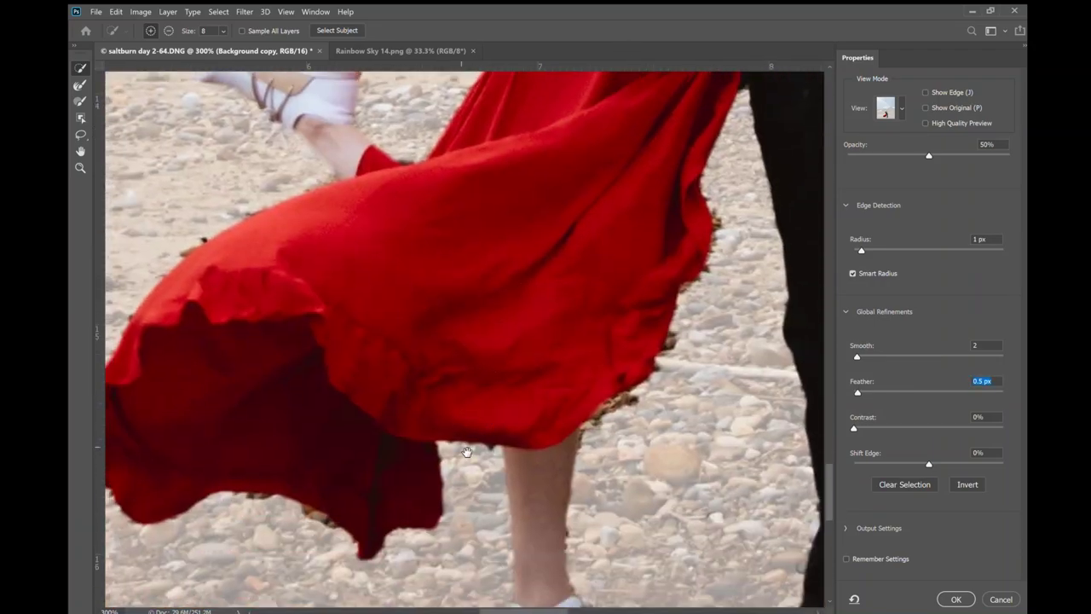
pyautogui.moveTo(467, 452); pyautogui.dragTo(227, 414)
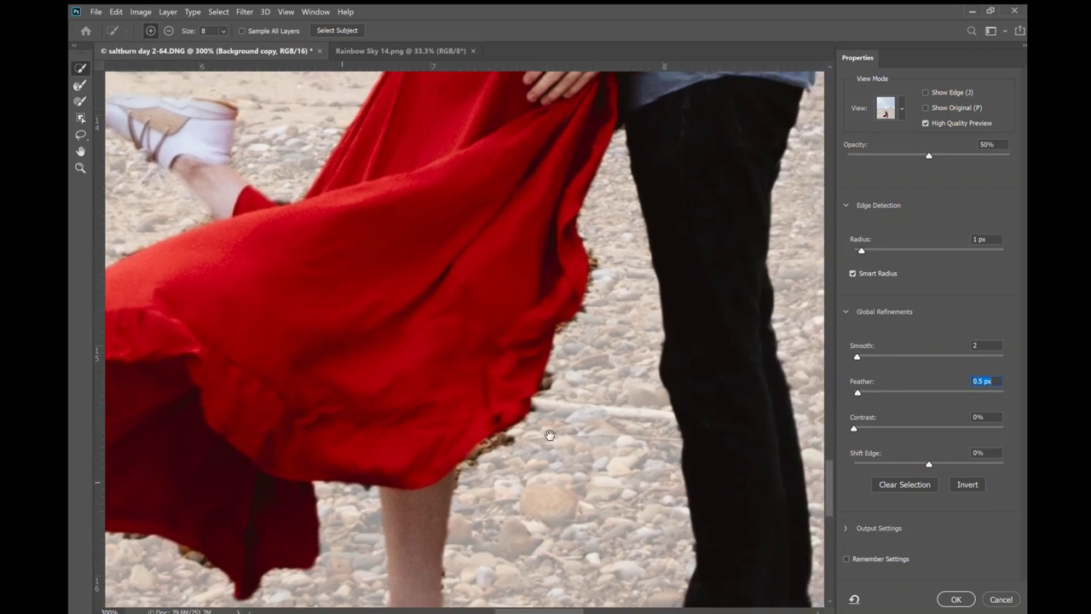
pyautogui.moveTo(548, 434)
pyautogui.mouseDown()
pyautogui.moveTo(551, 190)
pyautogui.moveTo(505, 412)
pyautogui.moveTo(699, 355)
pyautogui.moveTo(544, 440)
pyautogui.mouseUp()
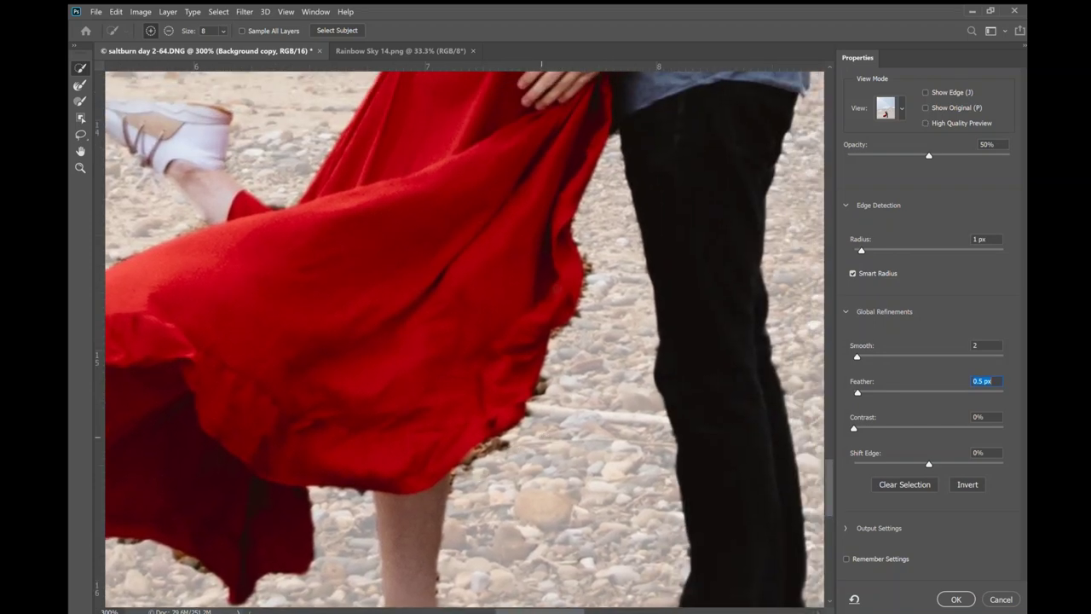
# Brush away the fringe between the dress and trousers with the Refine Edge Brush, then fit the photo.
pyautogui.press('alt')
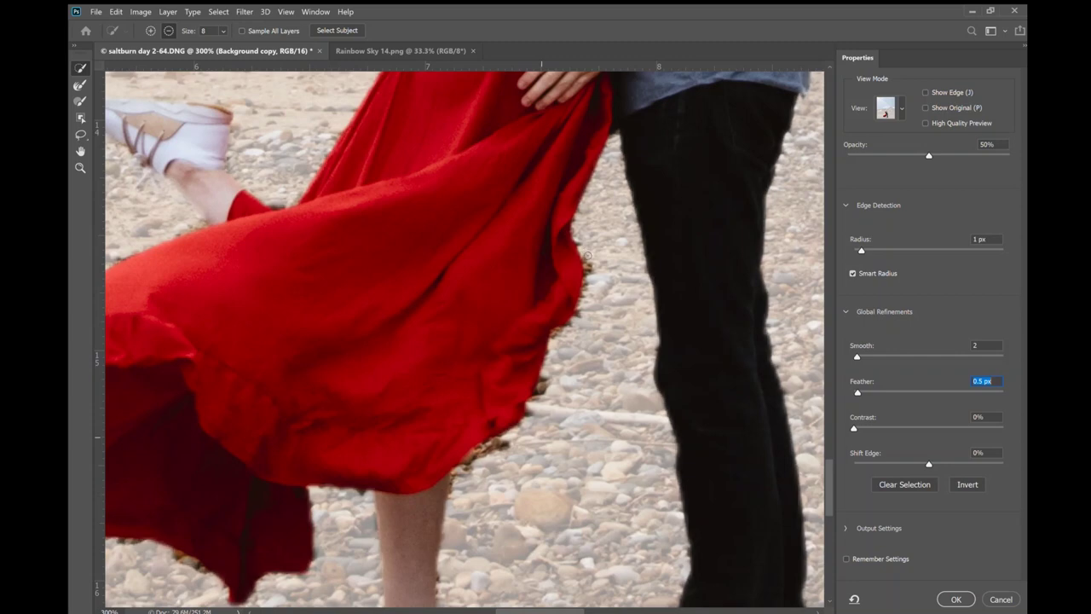
pyautogui.moveTo(590, 271); pyautogui.dragTo(593, 280)
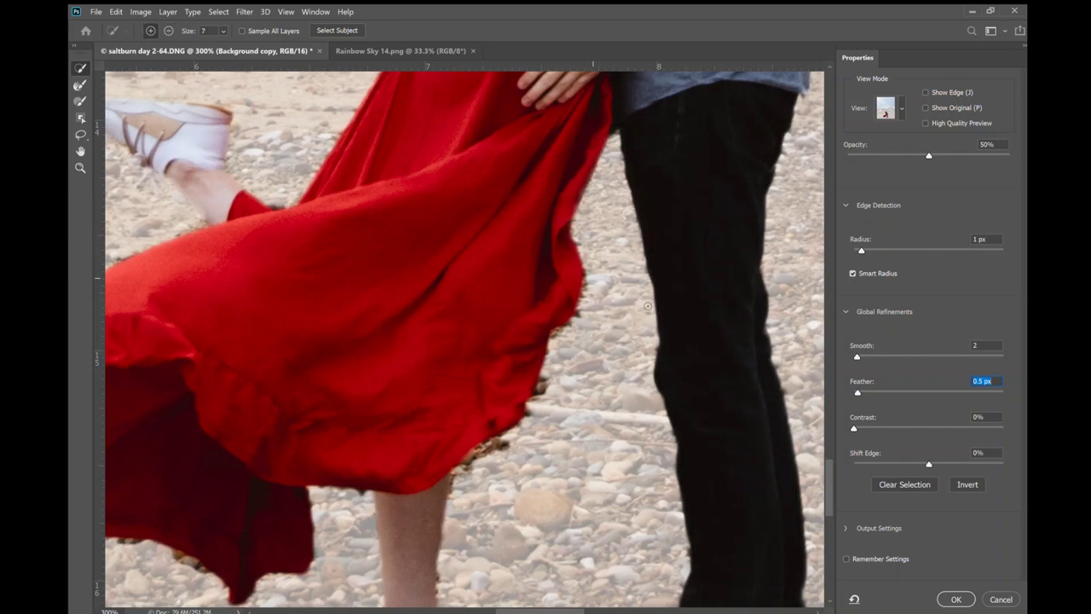
pyautogui.hotkey('ctrl', '+')
pyautogui.hotkey('ctrl', '+')
pyautogui.hotkey('ctrl', '+')
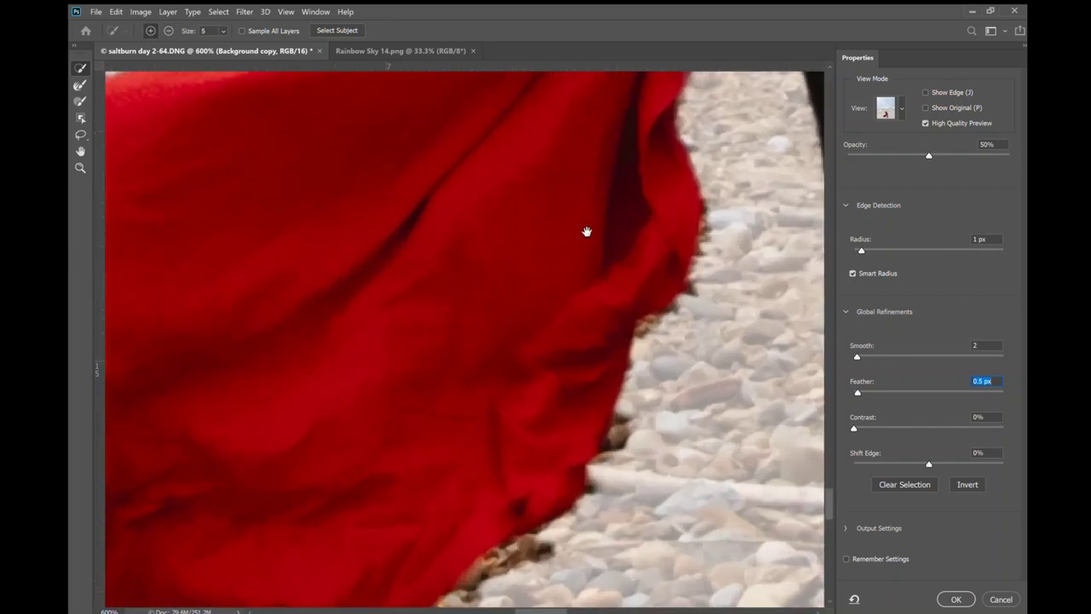
pyautogui.moveTo(585, 231); pyautogui.dragTo(449, 343)
pyautogui.press('alt')
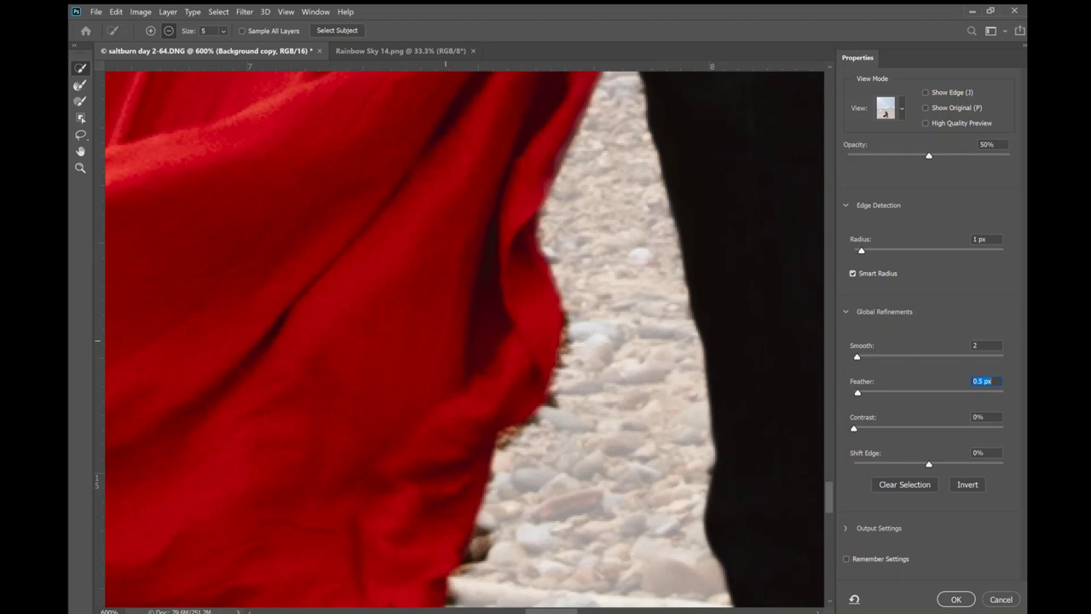
pyautogui.hotkey('ctrl', '0')
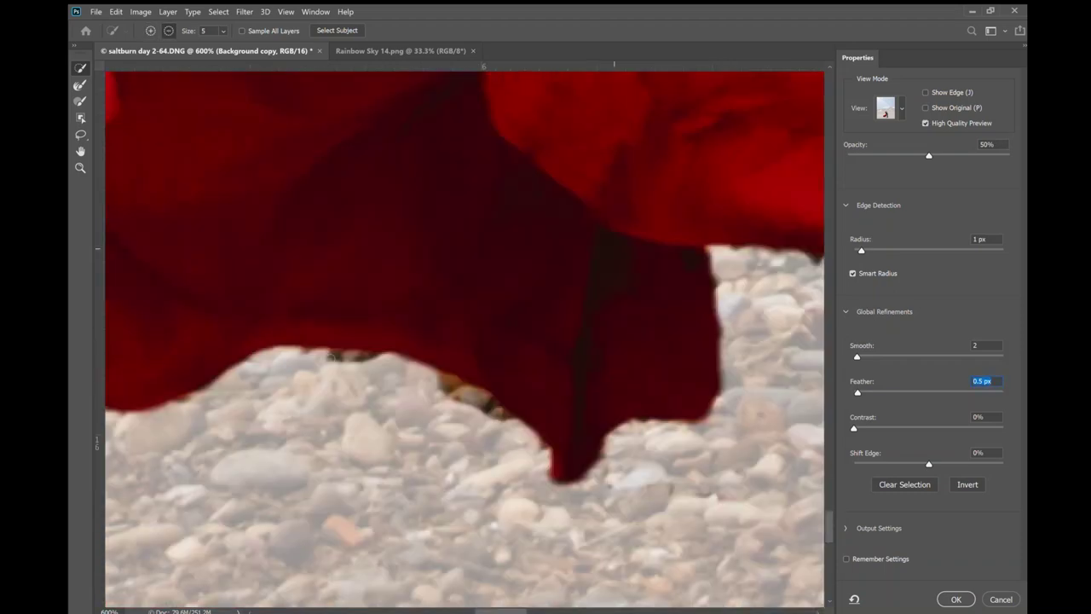
pyautogui.hotkey('ctrl', '-')
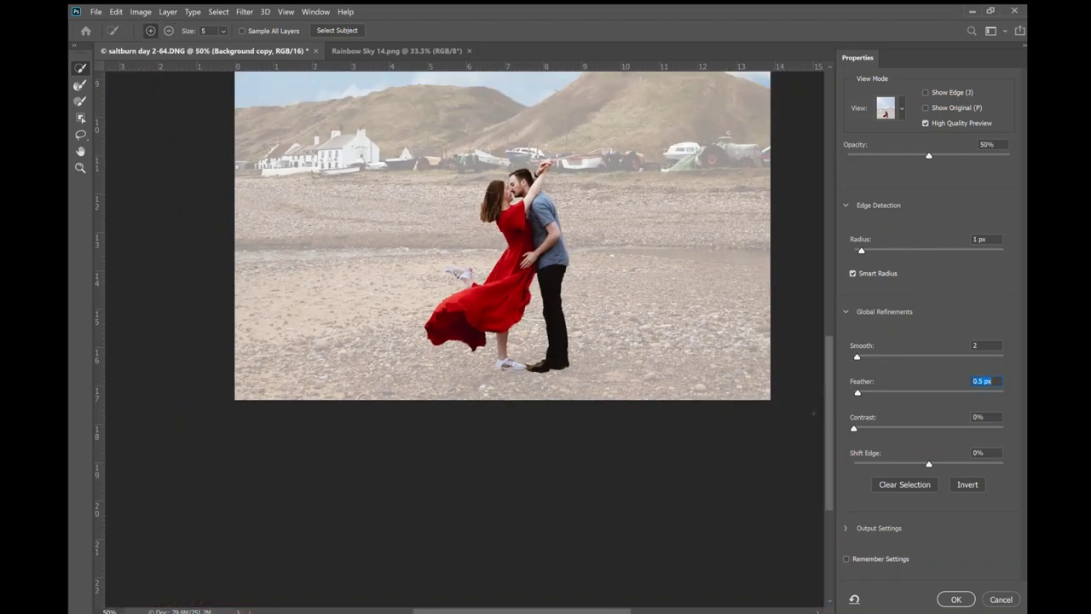
# Apply the edge refinement, save the selection as channel 'us', and confirm it in Channels.
pyautogui.click(956, 600)
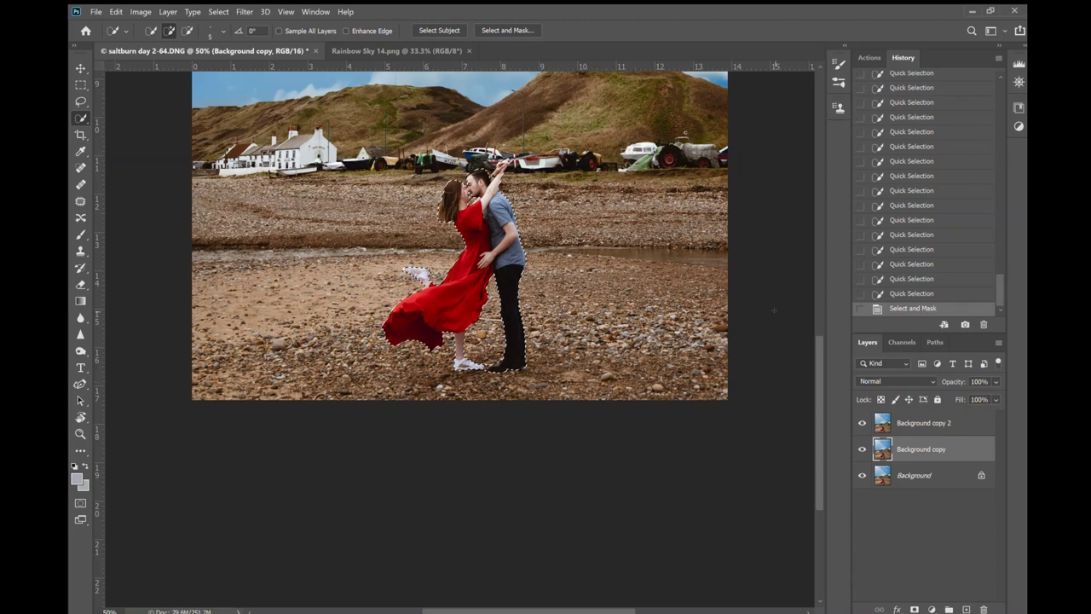
pyautogui.hotkey('ctrl', '-')
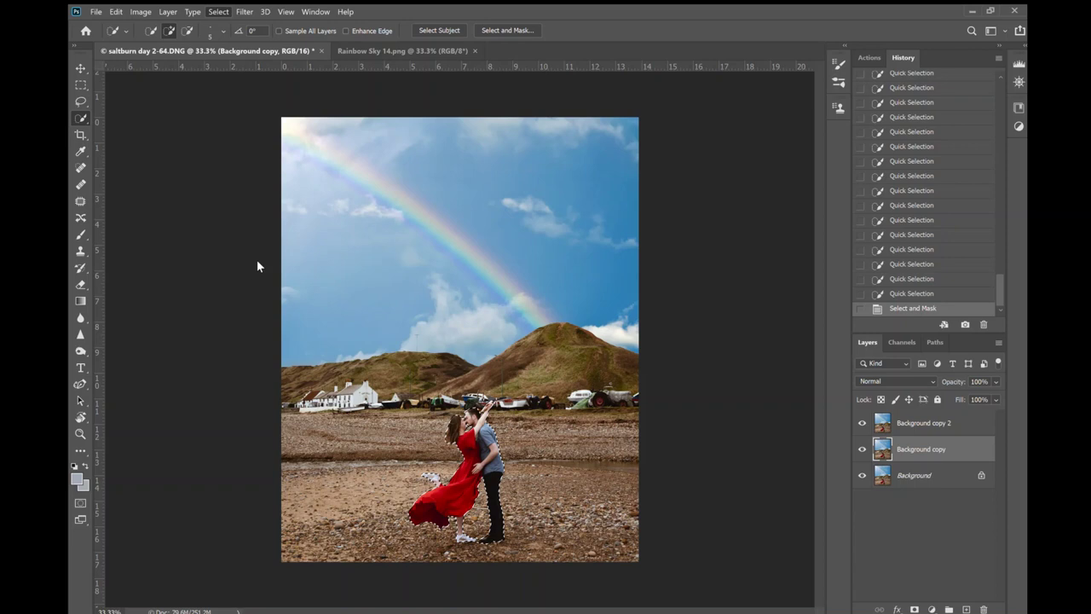
pyautogui.press('Return')
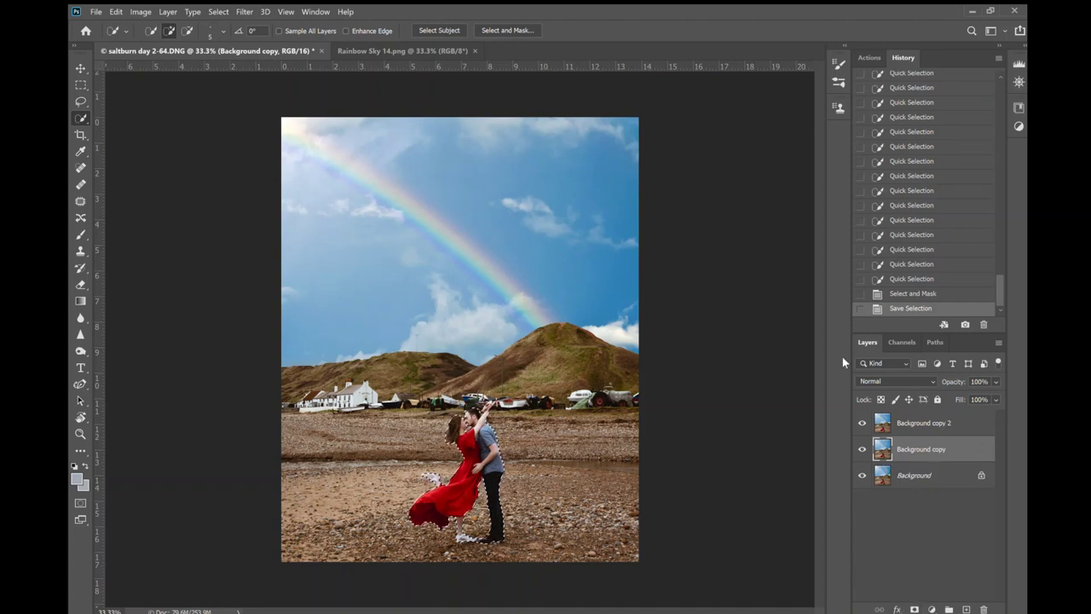
pyautogui.click(902, 342)
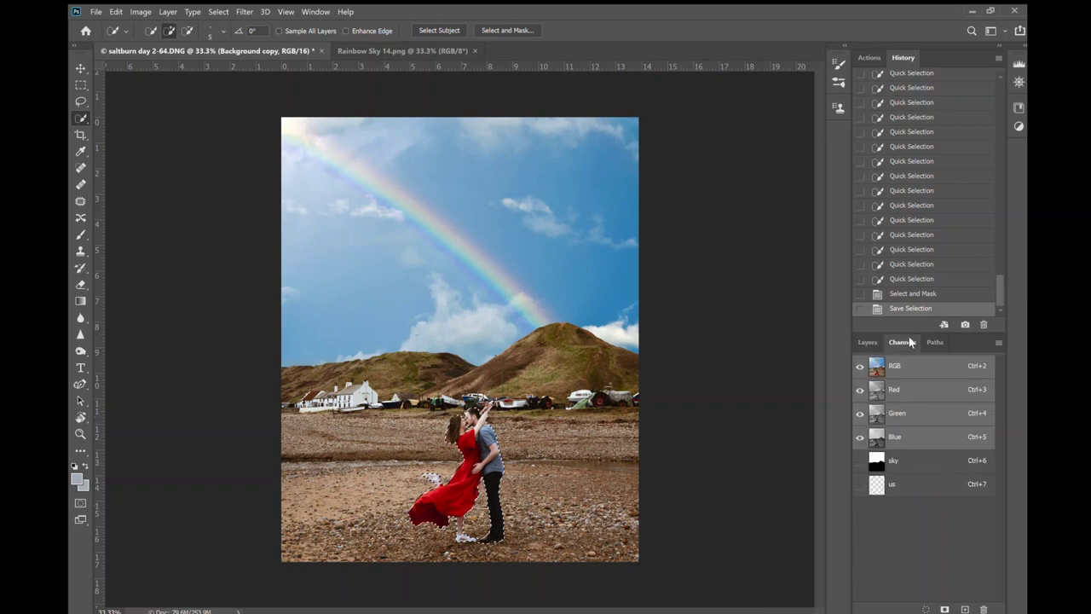
# Expand the selection, Content-Aware fill the couple out of Background copy, hide Background copy 2, and deselect.
pyautogui.click(864, 342)
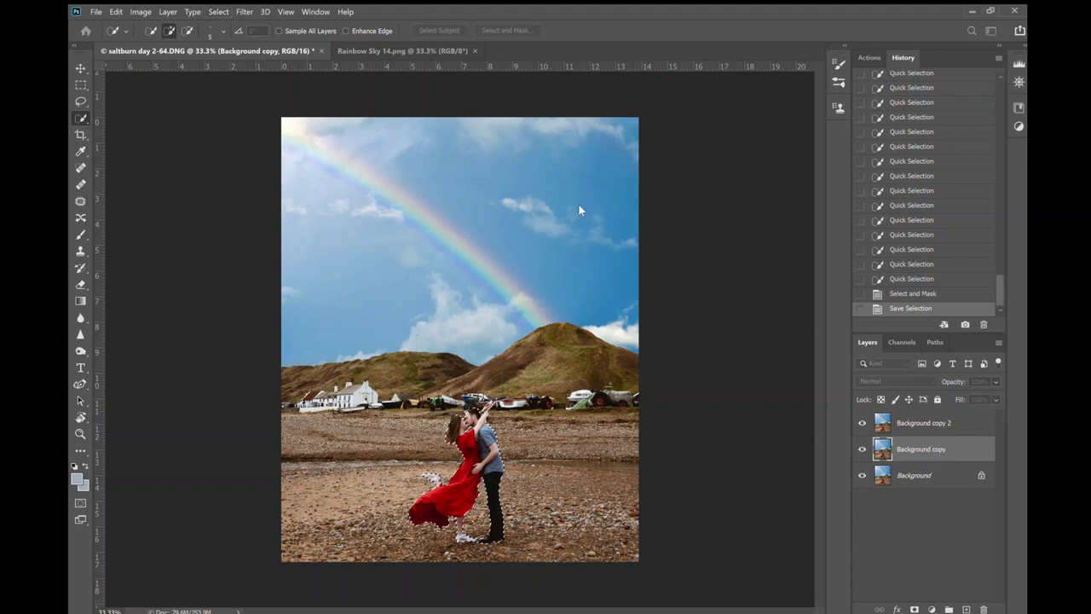
pyautogui.press('Return')
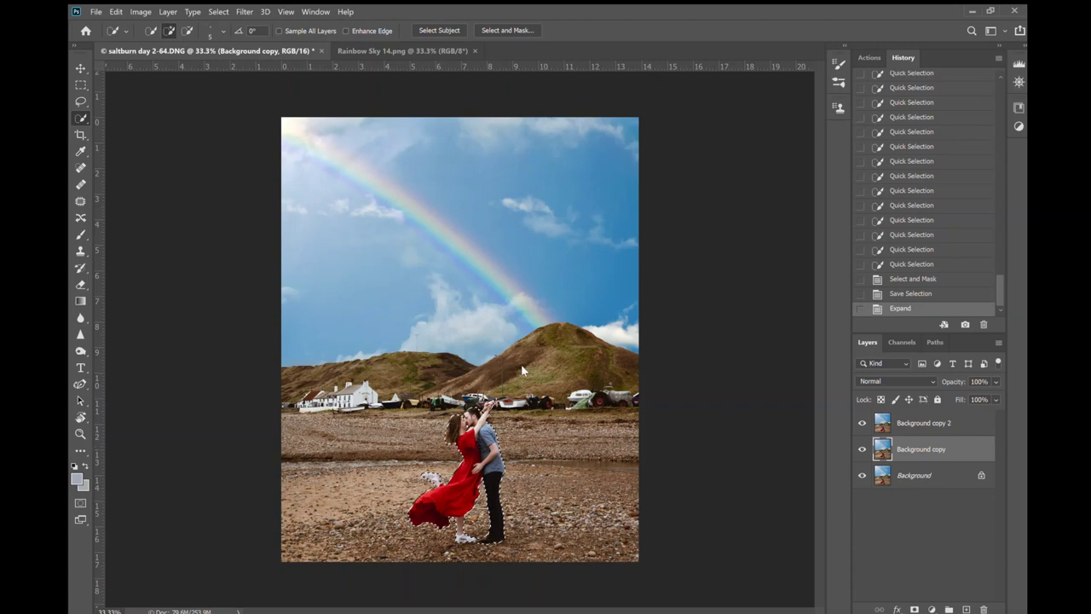
pyautogui.press('i')
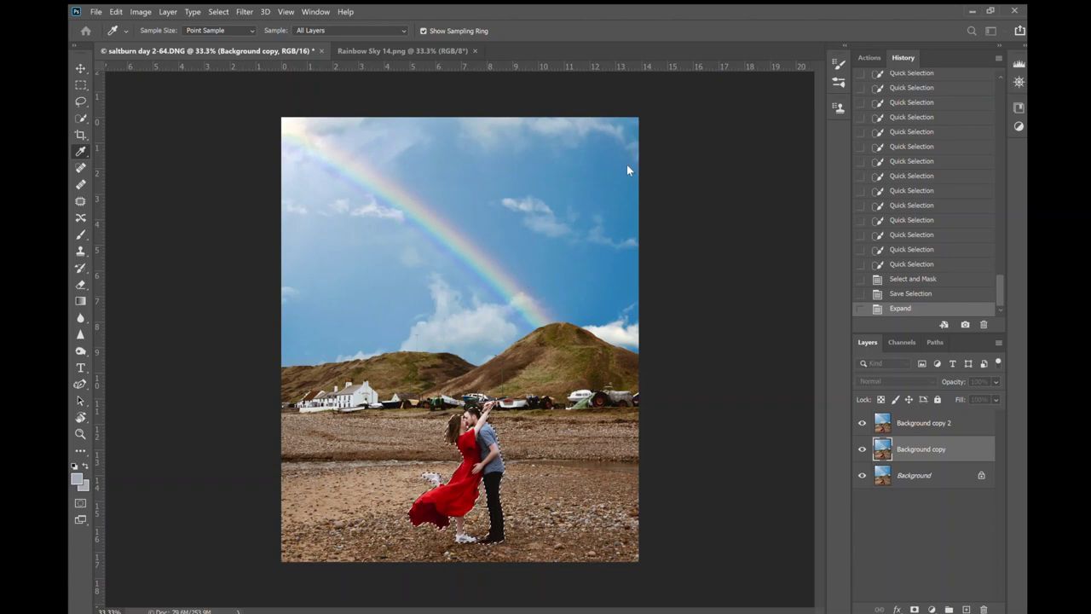
pyautogui.press('w')
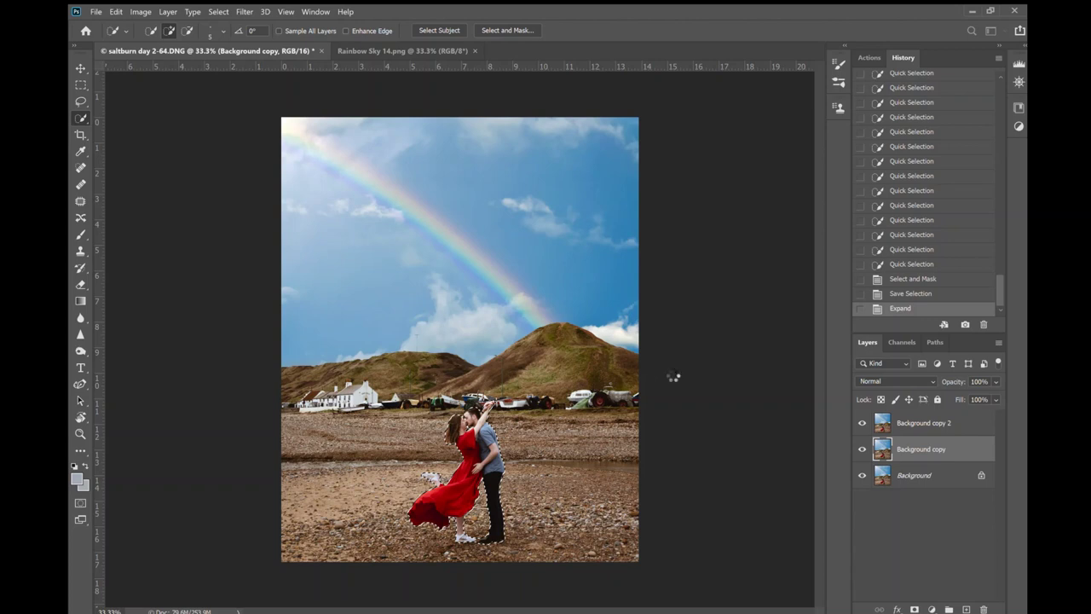
pyautogui.click(861, 423)
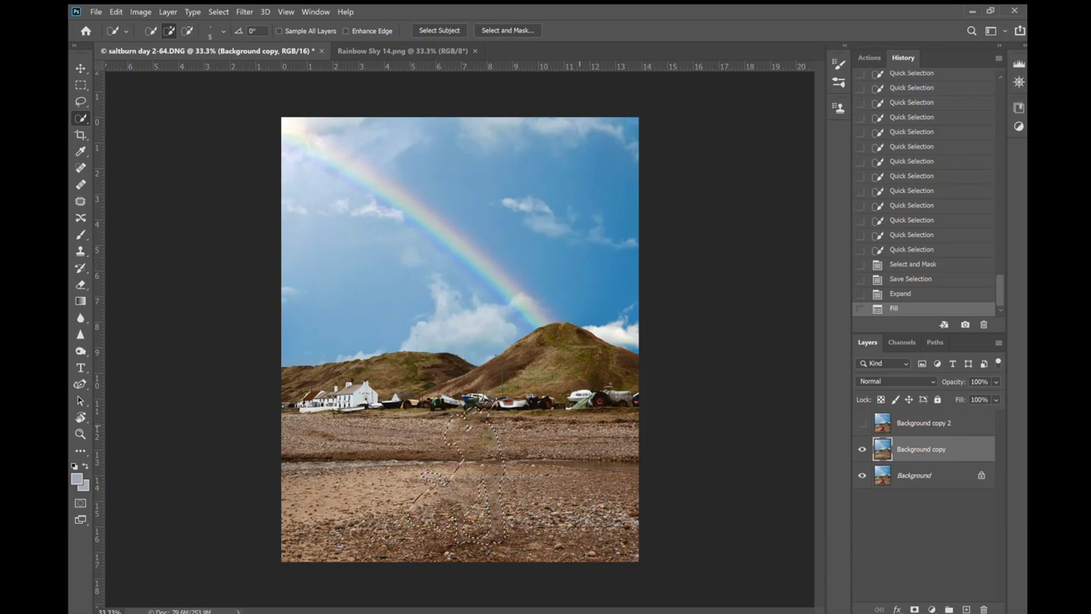
pyautogui.hotkey('ctrl', 'd')
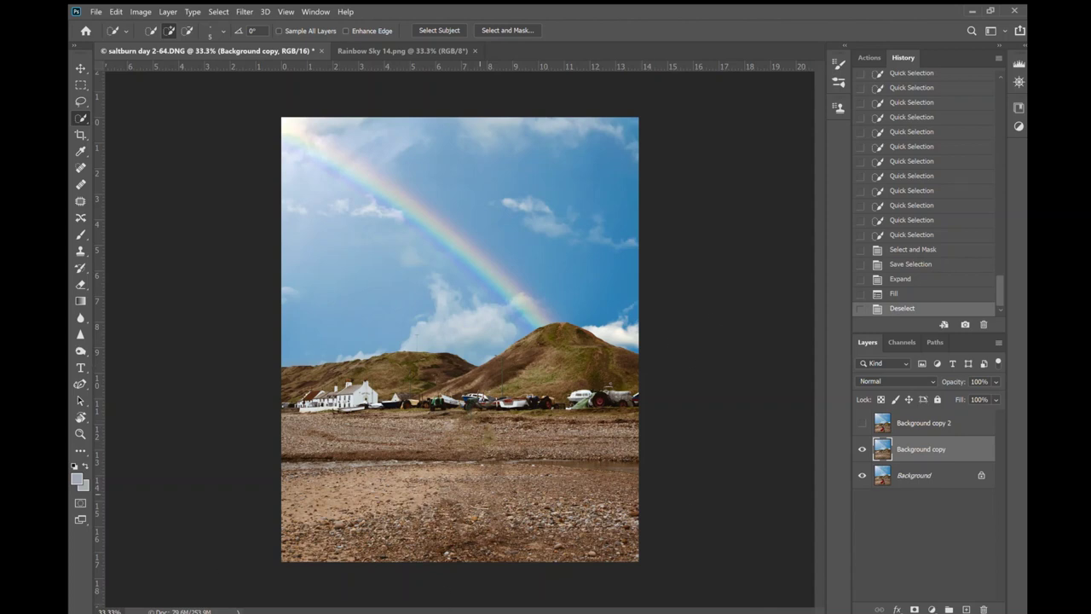
# Load the 'us' channel as a selection and turn it into a layer mask on Background copy 2.
pyautogui.click(863, 426)
pyautogui.click(902, 342)
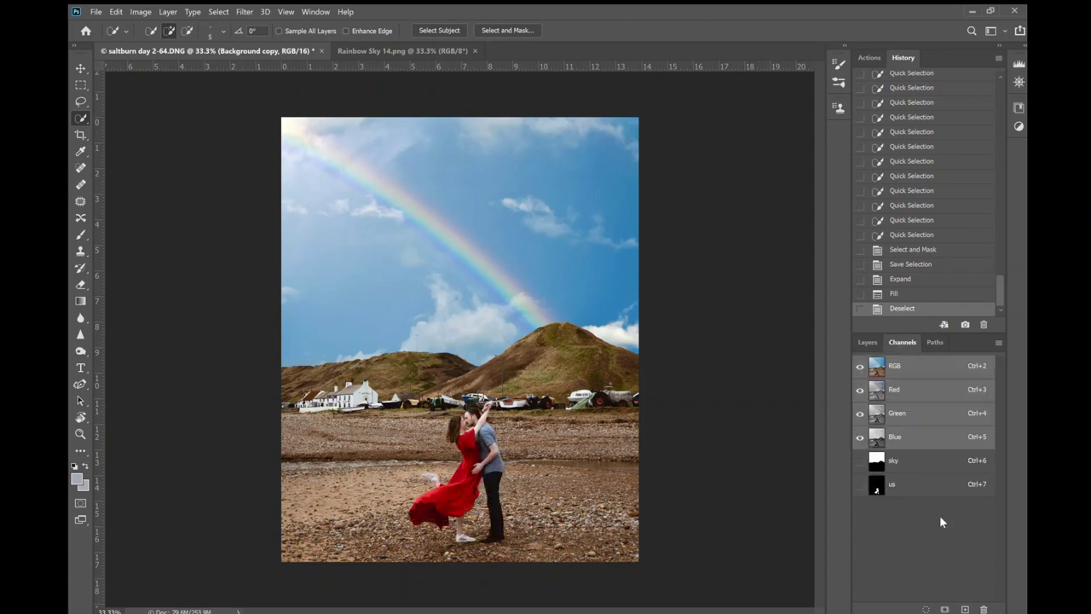
pyautogui.keyDown('ctrl'); pyautogui.click(878, 492); pyautogui.keyUp('ctrl')
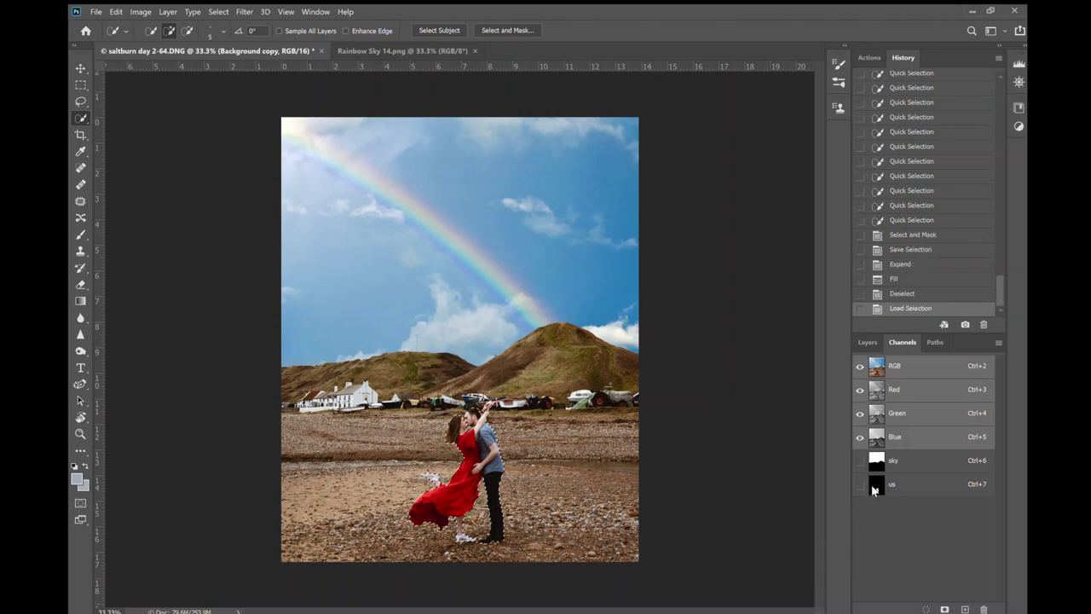
pyautogui.click(867, 342)
pyautogui.click(926, 426)
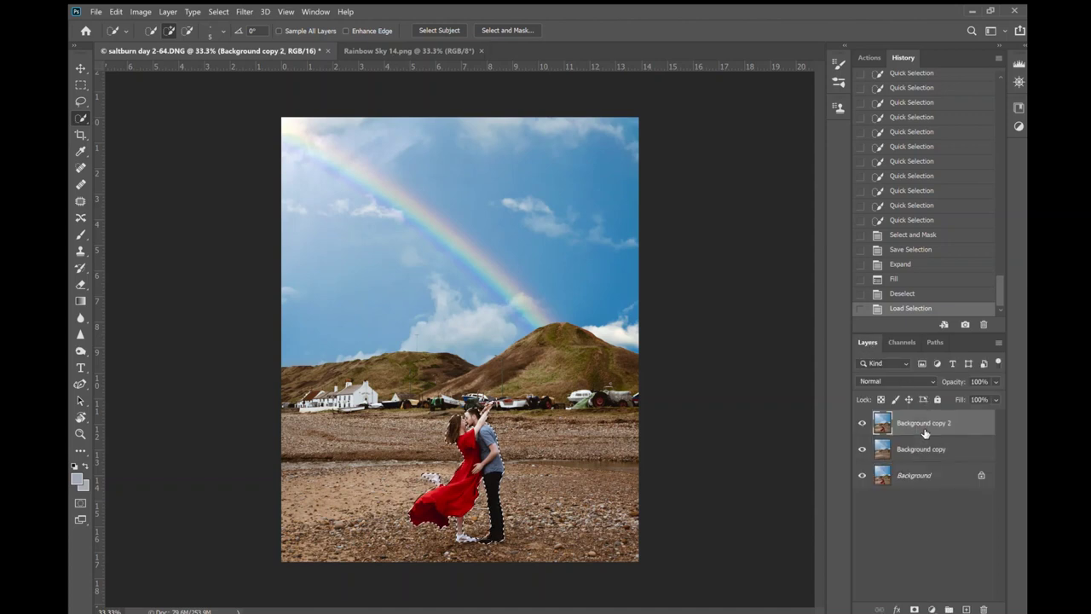
pyautogui.click(914, 608)
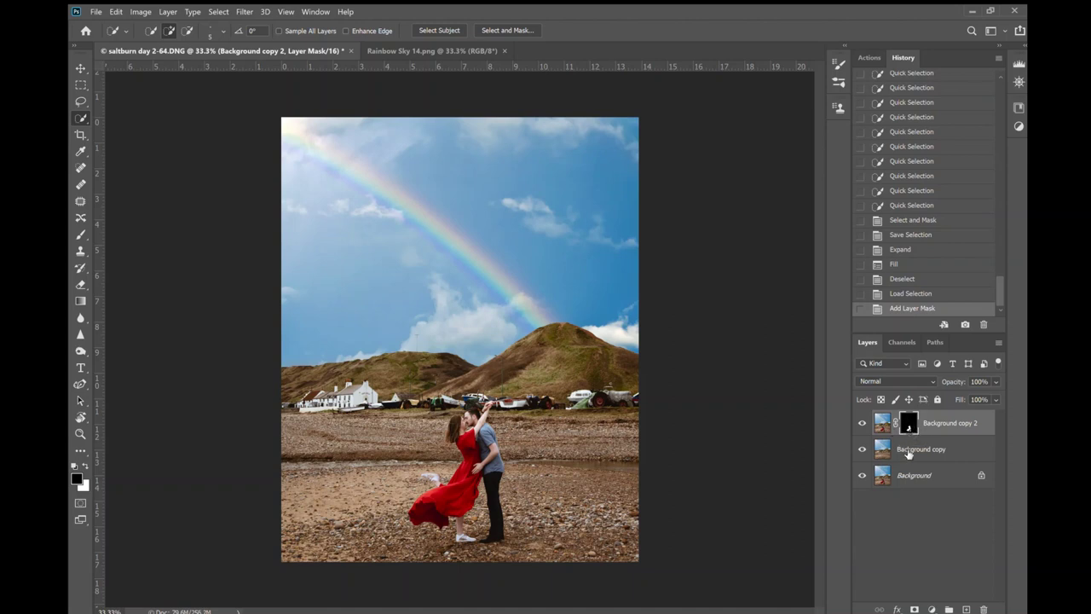
pyautogui.click(952, 458)
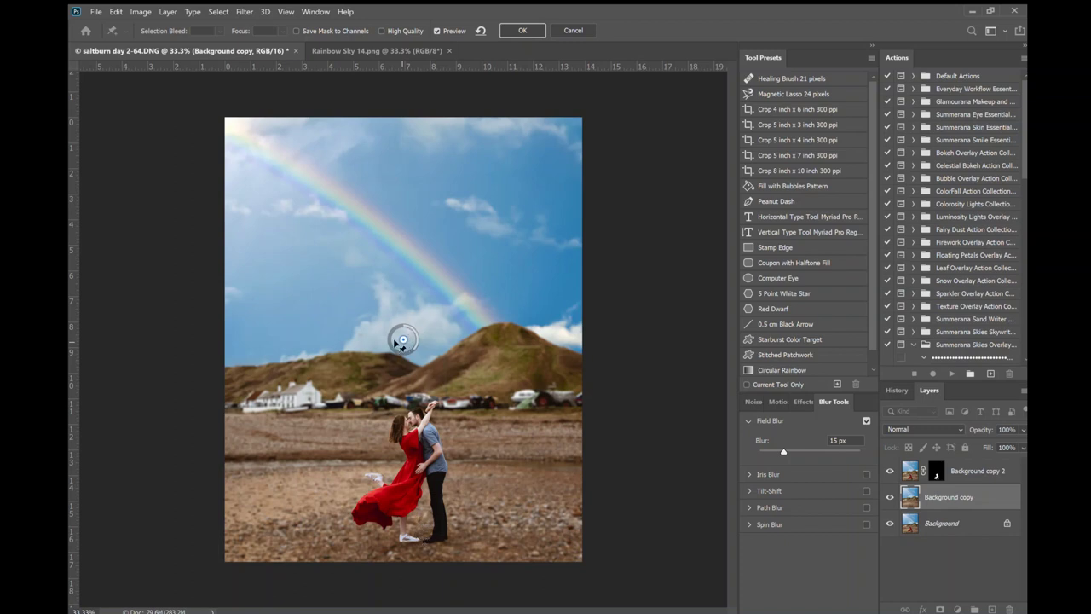
# Move the Field Blur pin down to the couple's feet and set its blur to 0 px.
pyautogui.moveTo(404, 338); pyautogui.dragTo(407, 334)
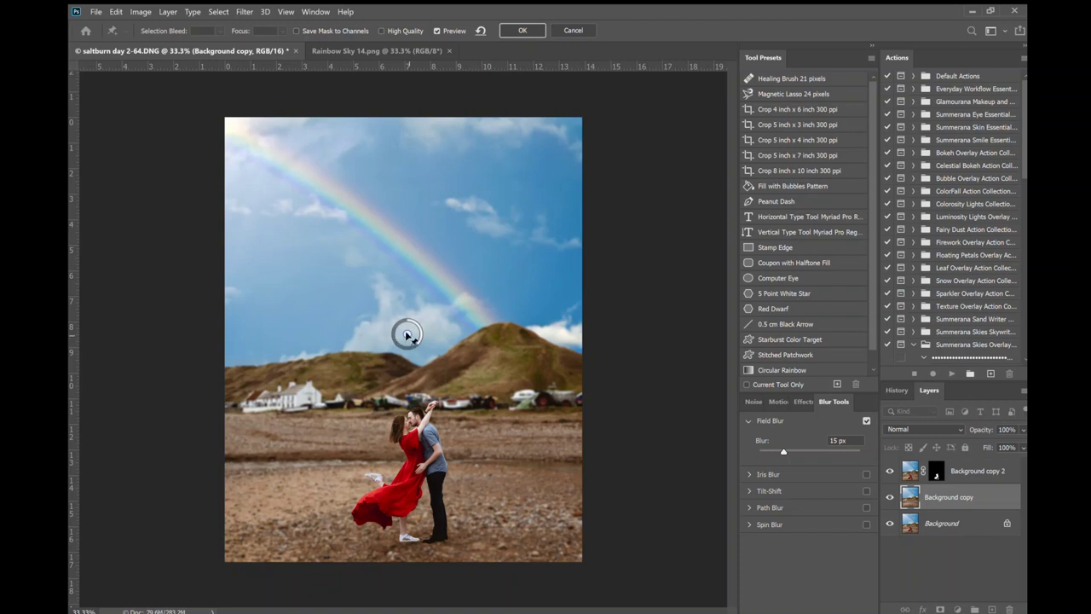
pyautogui.moveTo(407, 334); pyautogui.dragTo(426, 536)
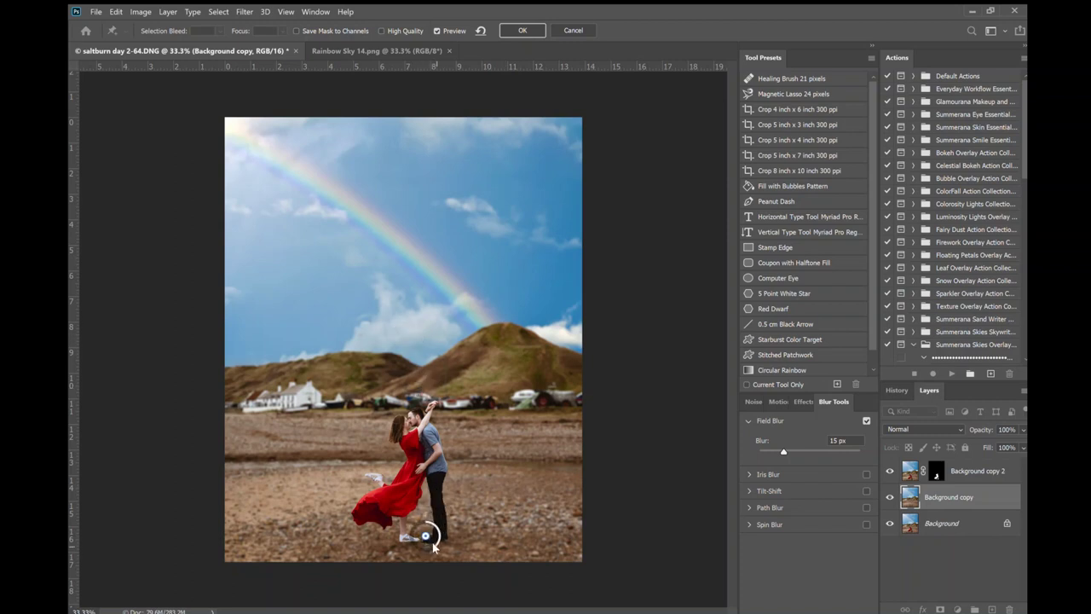
pyautogui.moveTo(433, 547); pyautogui.dragTo(424, 526)
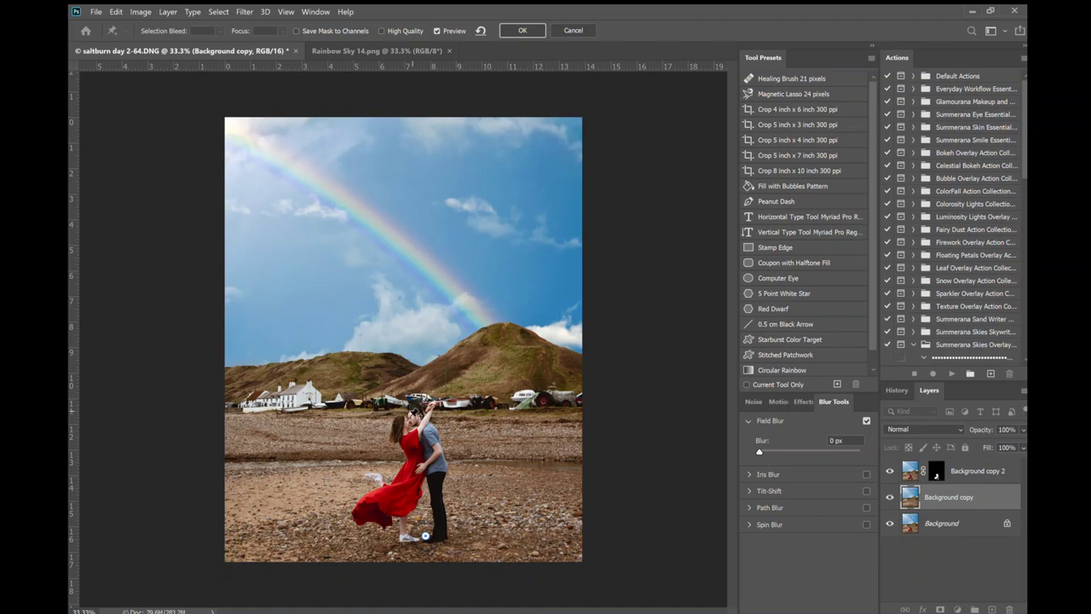
# Add a second blur pin at the couple's heads at about 10 px and apply the Field Blur.
pyautogui.click(409, 409)
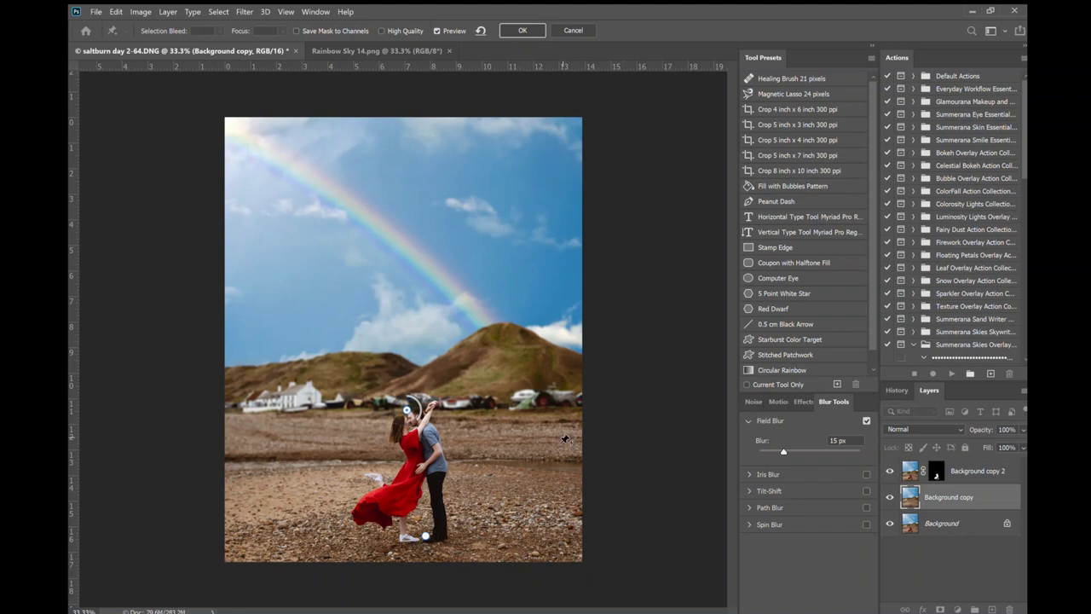
pyautogui.moveTo(416, 424); pyautogui.dragTo(625, 420)
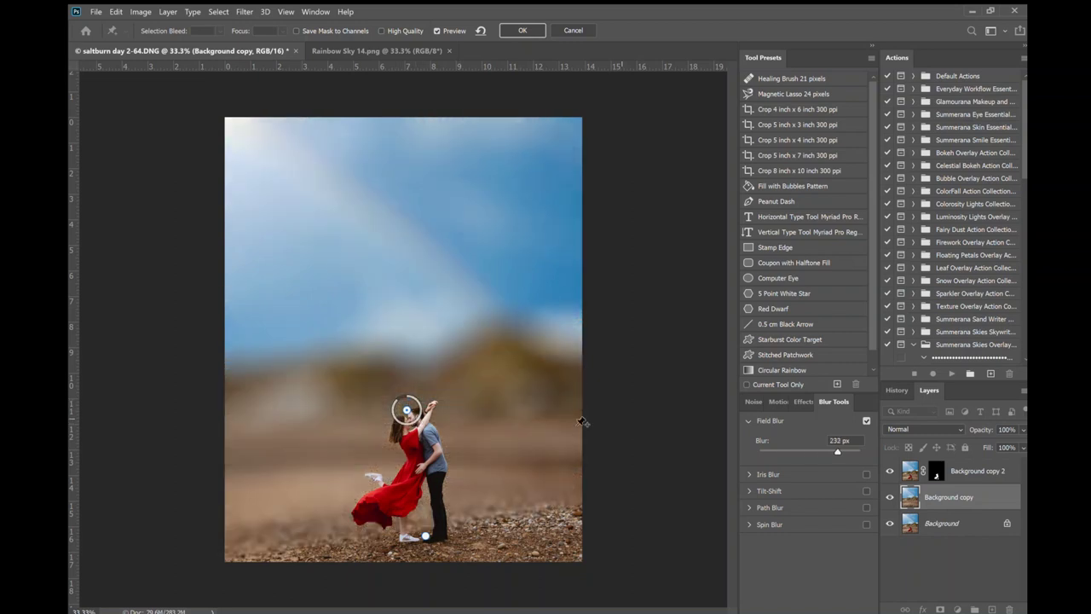
pyautogui.moveTo(393, 402); pyautogui.dragTo(395, 422)
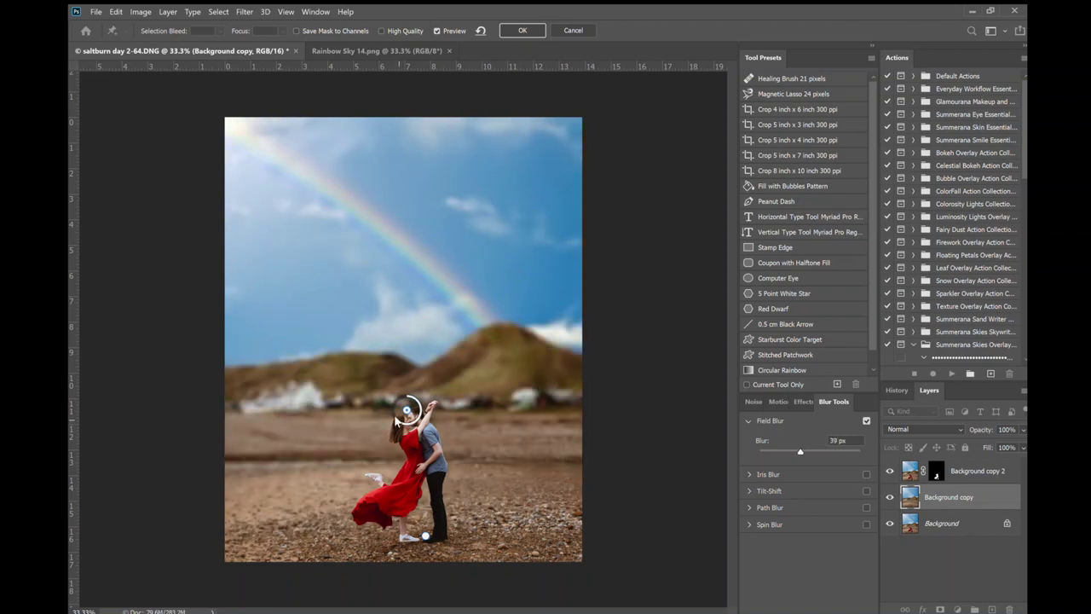
pyautogui.moveTo(396, 421); pyautogui.dragTo(424, 415)
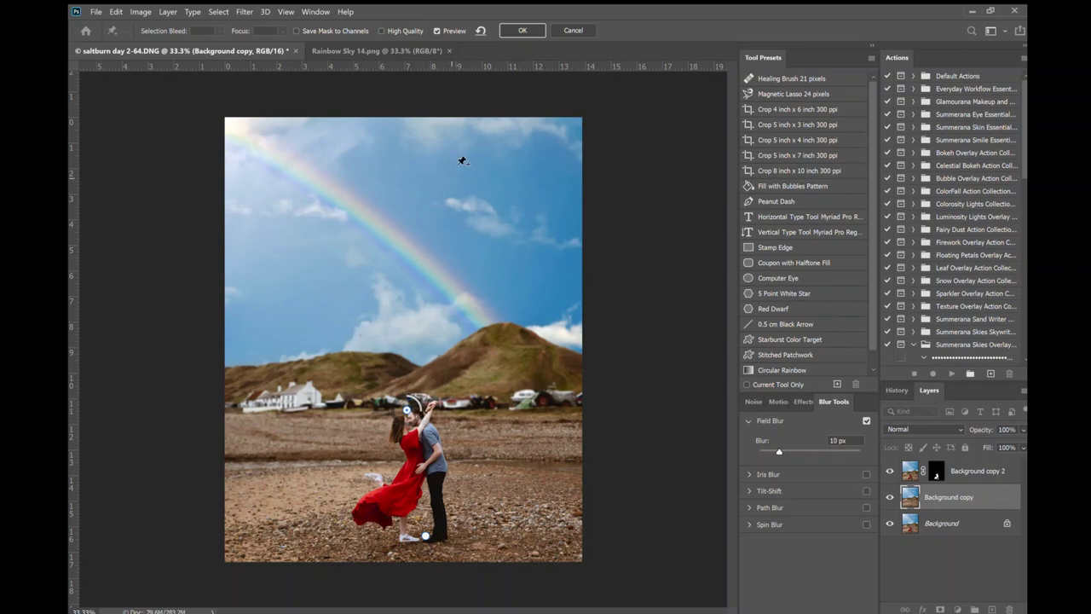
pyautogui.click(523, 30)
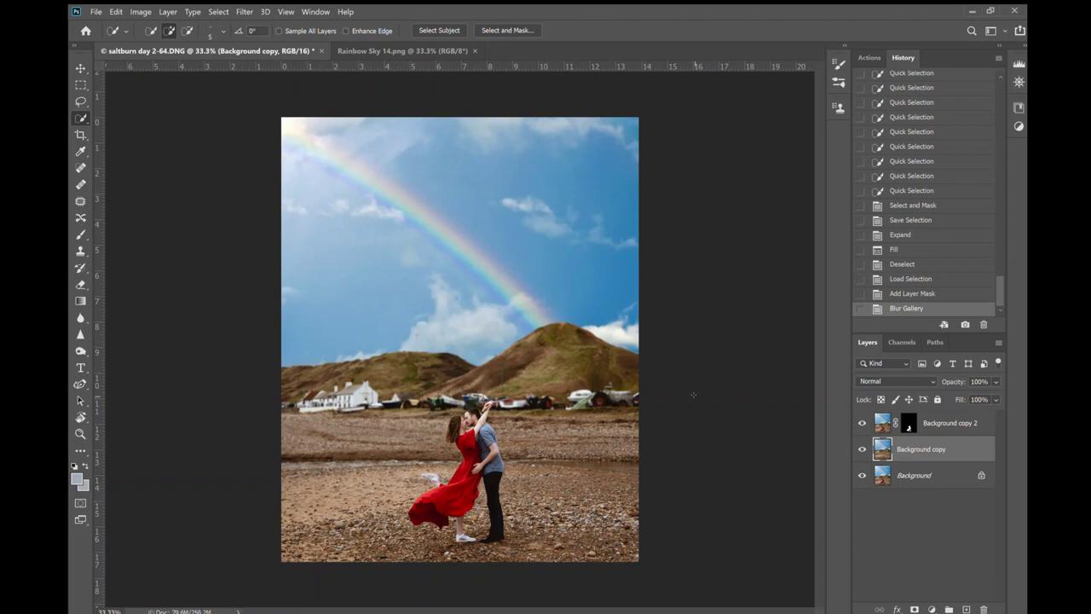
pyautogui.click(868, 449)
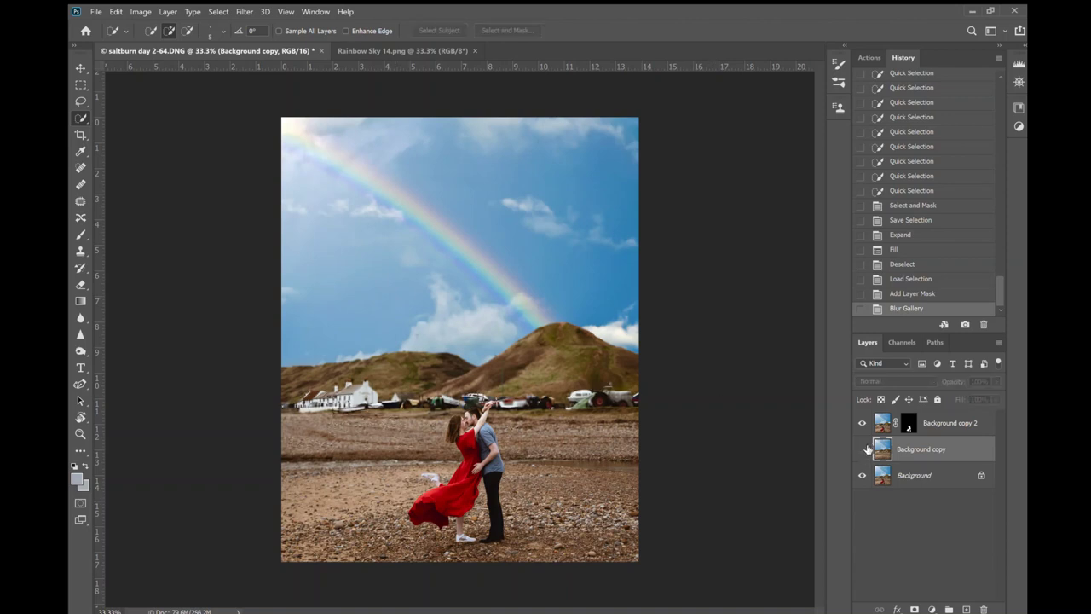
pyautogui.click(868, 448)
pyautogui.click(868, 450)
pyautogui.click(867, 450)
pyautogui.click(867, 449)
pyautogui.click(861, 450)
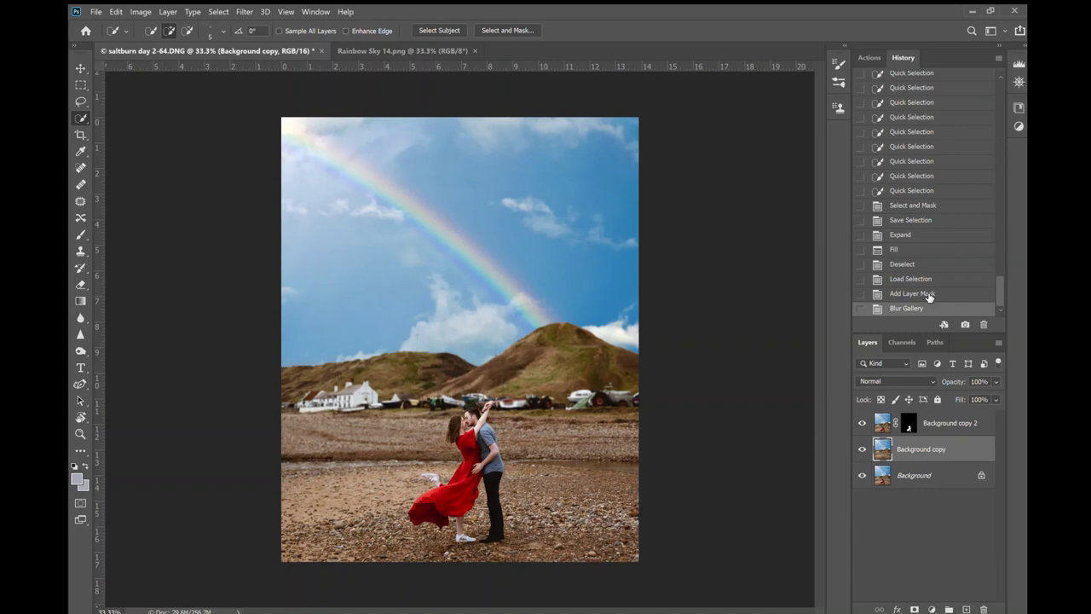
pyautogui.scroll(10, 932, 224)
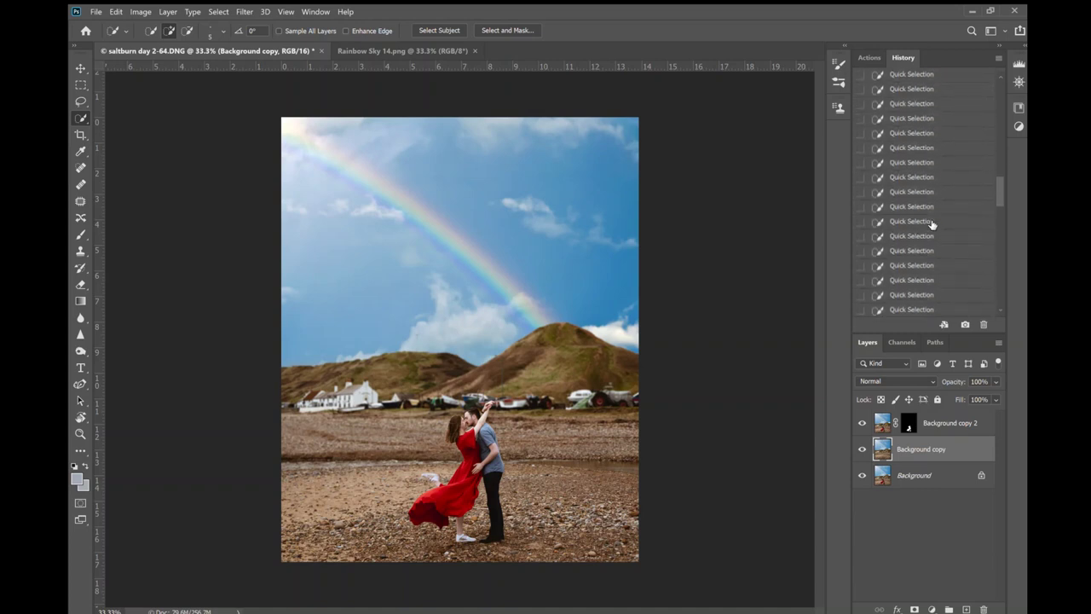
pyautogui.scroll(15, 933, 224)
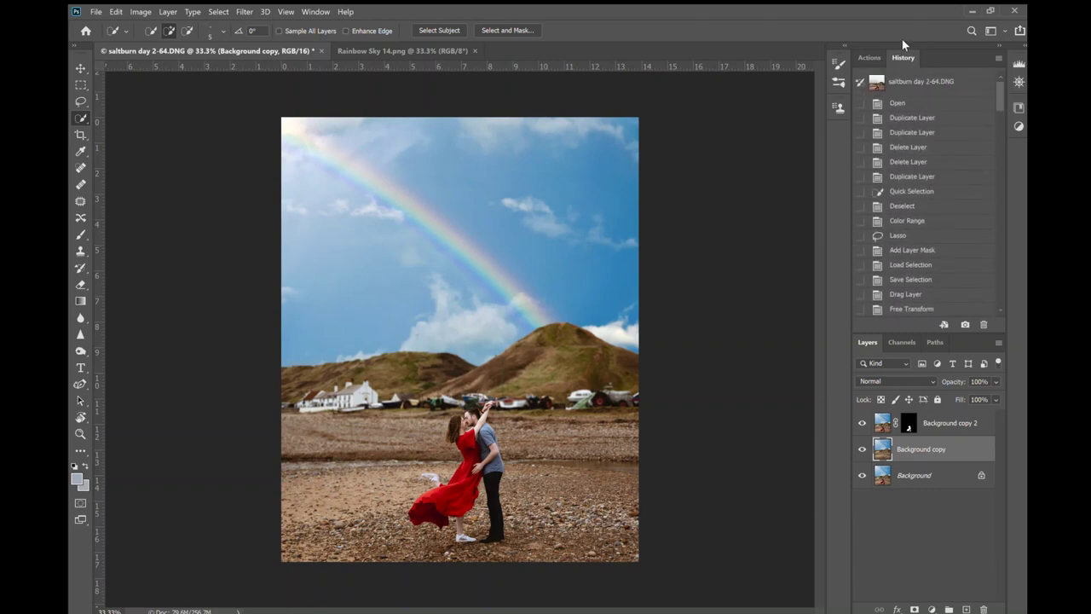
pyautogui.click(909, 81)
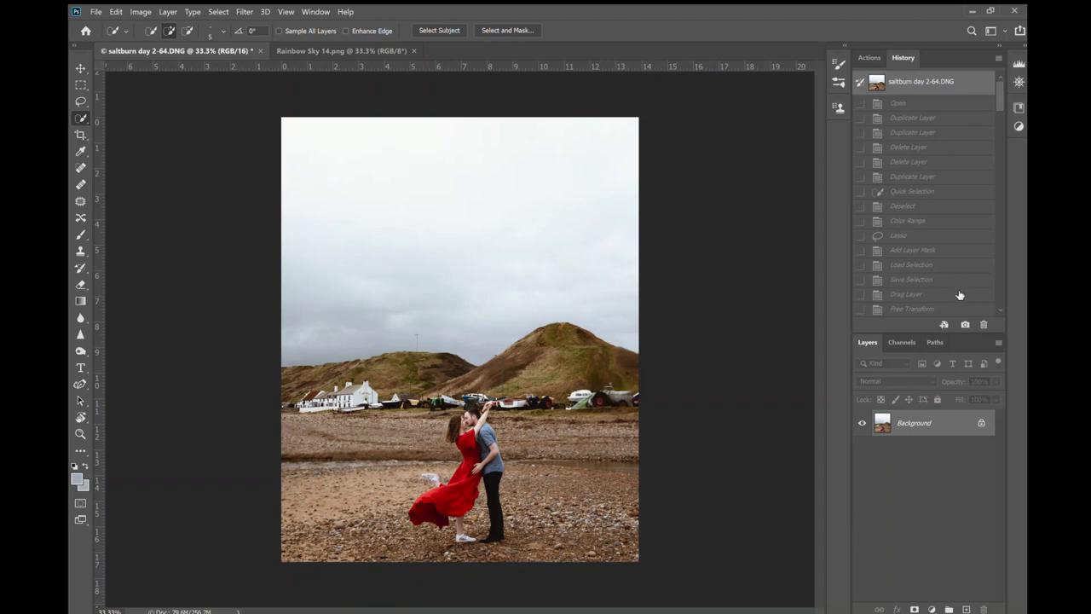
pyautogui.scroll(-10, 951, 253)
pyautogui.scroll(-10, 950, 252)
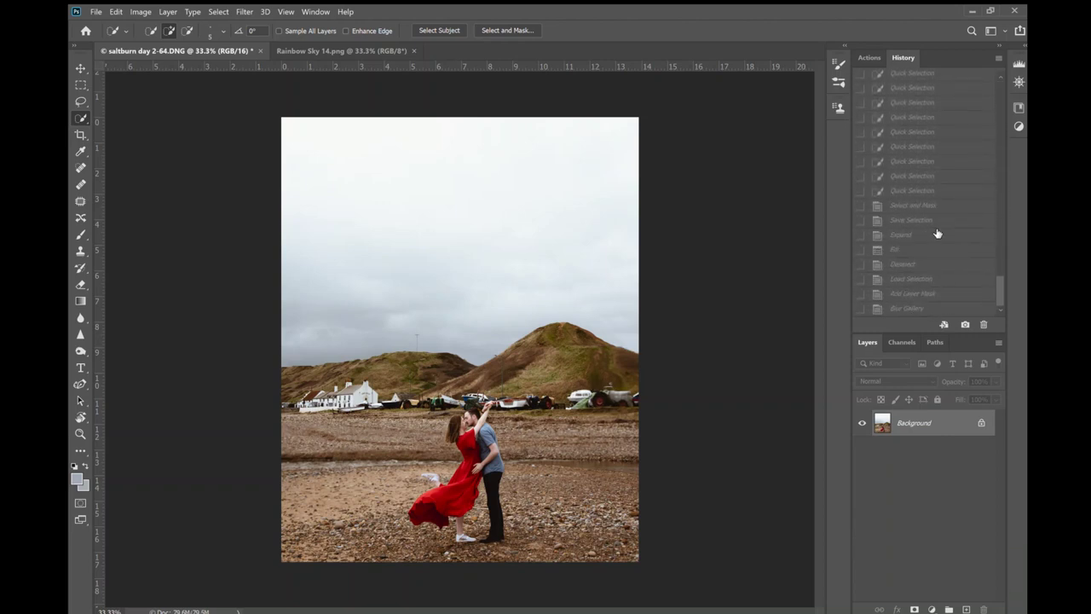
pyautogui.click(925, 308)
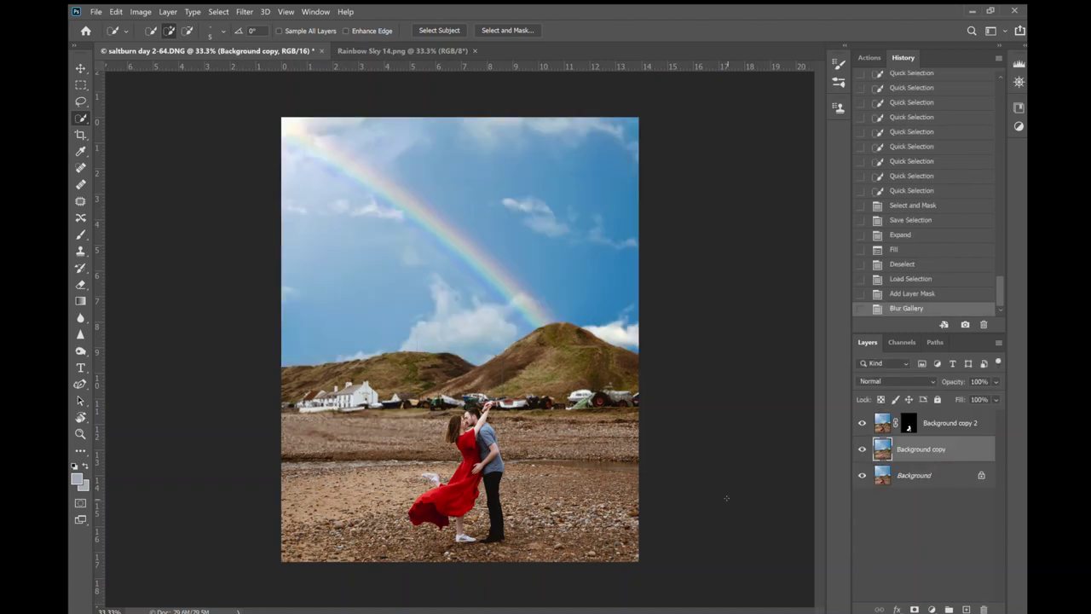